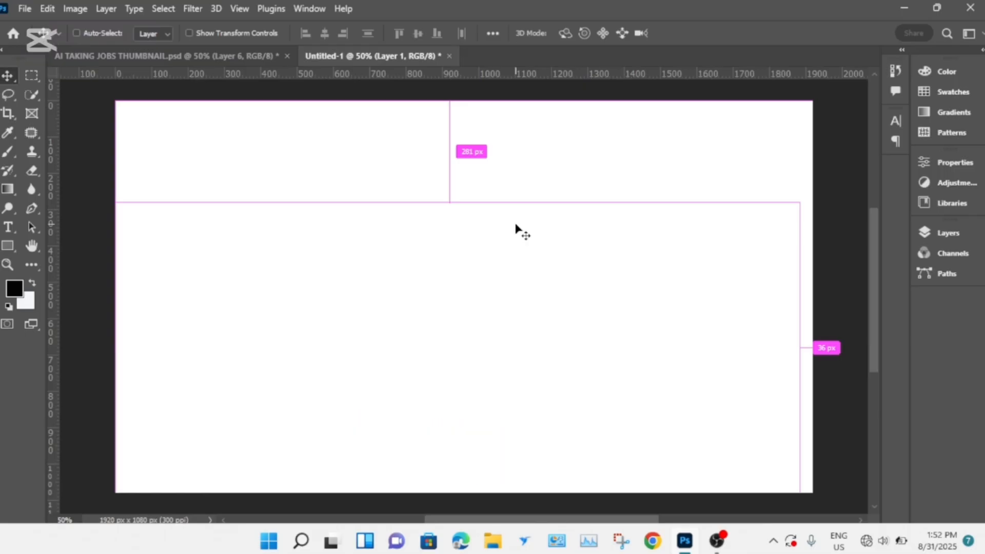
- Check the document's pixel dimensions and resolution in the Image Size settings and accept them
key(ctrl+alt+i)
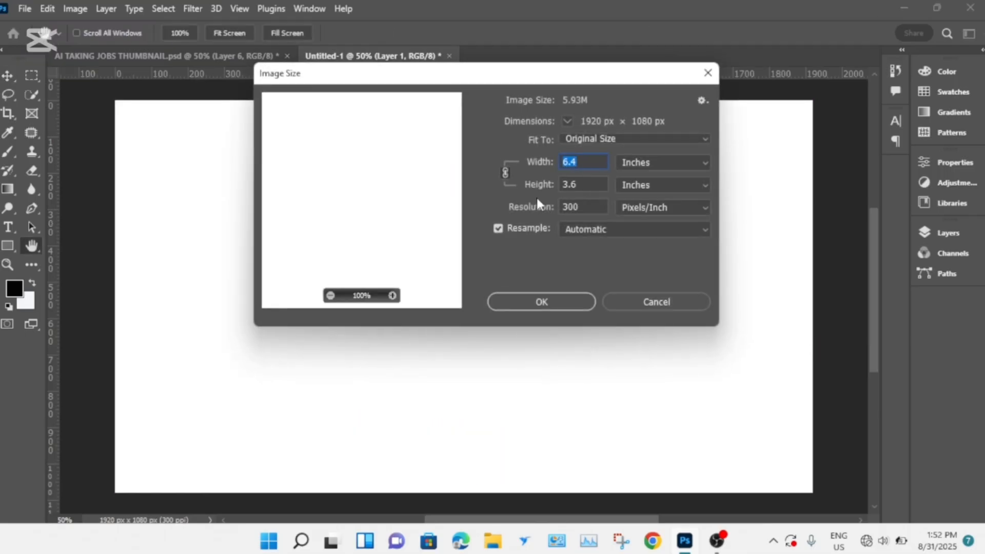
click(591, 164)
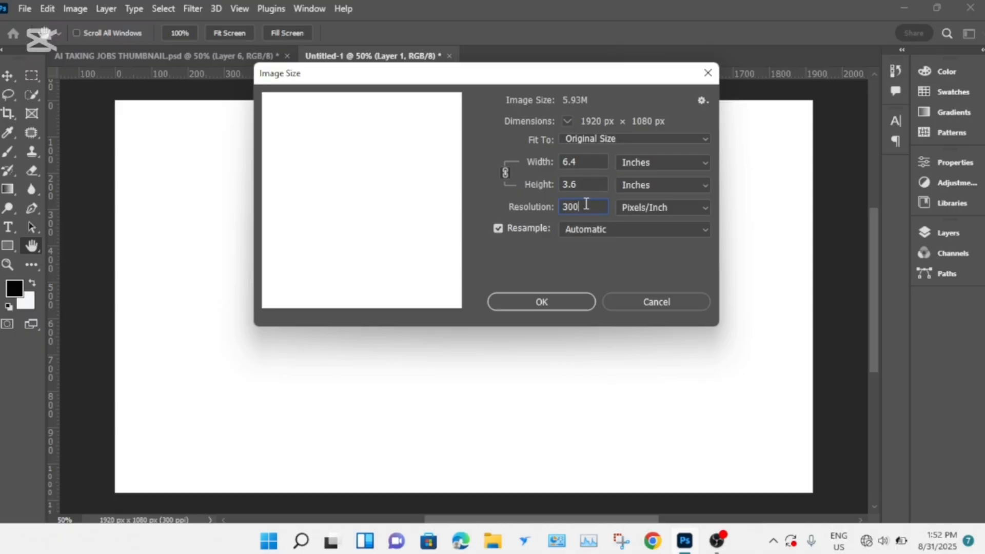
click(550, 302)
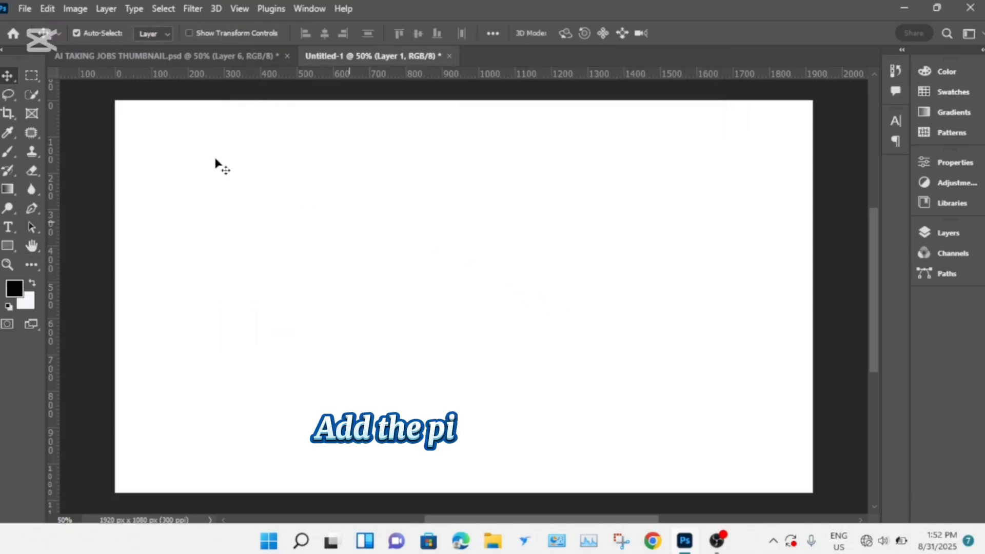
- Place the "Pngtree red downward trend graph transparent" image as an embedded object filling the canvas
click(21, 9)
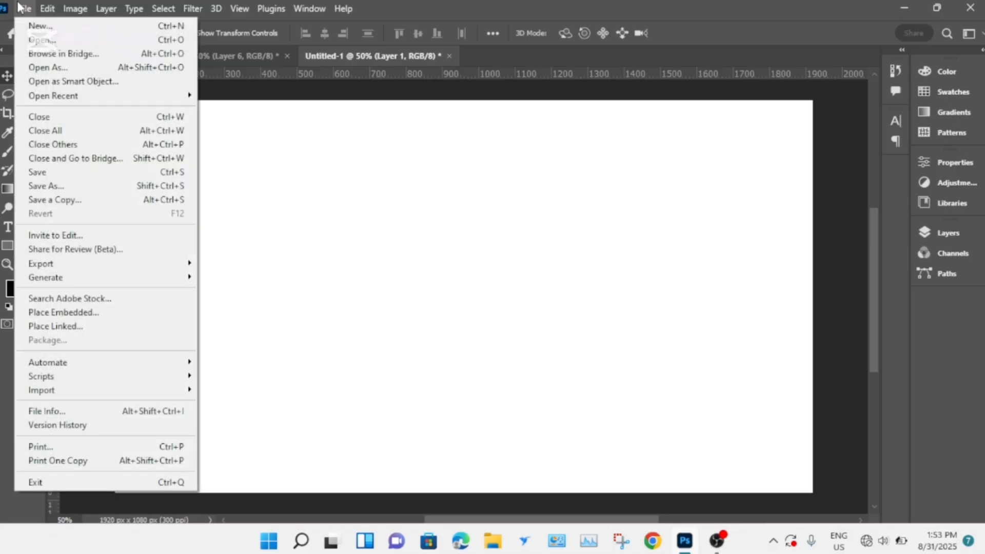
click(77, 311)
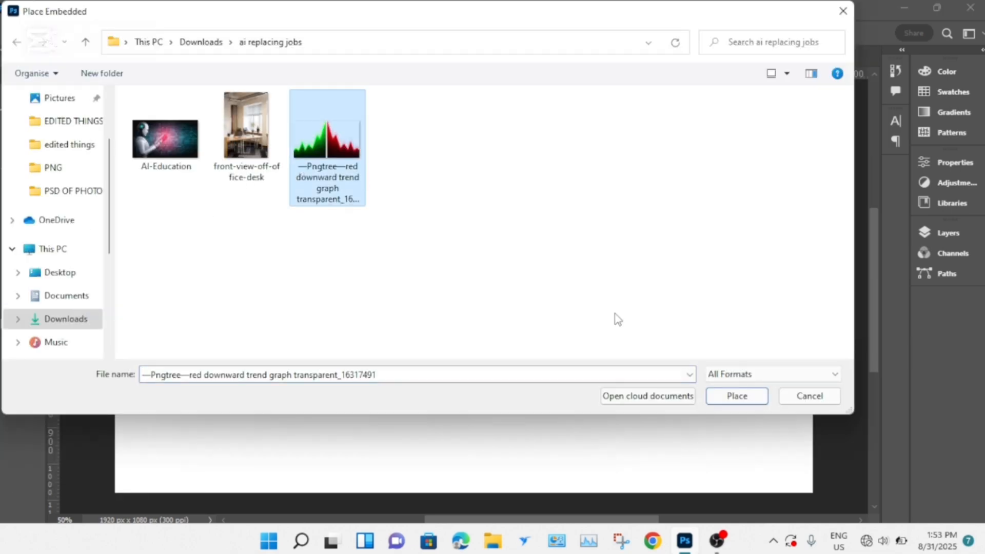
click(755, 400)
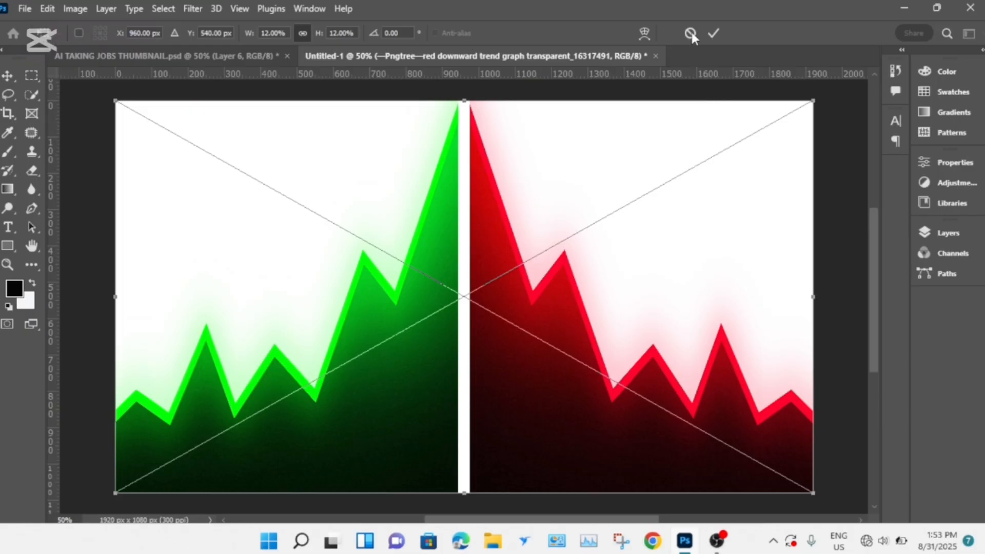
click(715, 33)
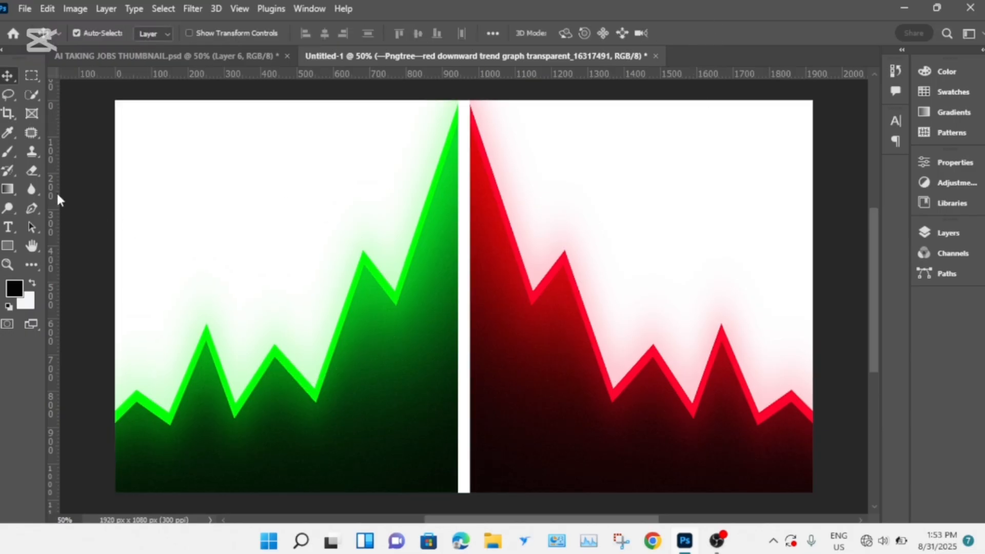
- Add vertical guides at both edges of the gap between the graphs and cover the green half with a black rectangle about 952 × 1104 px
drag(54, 195, 457, 240)
drag(55, 208, 470, 217)
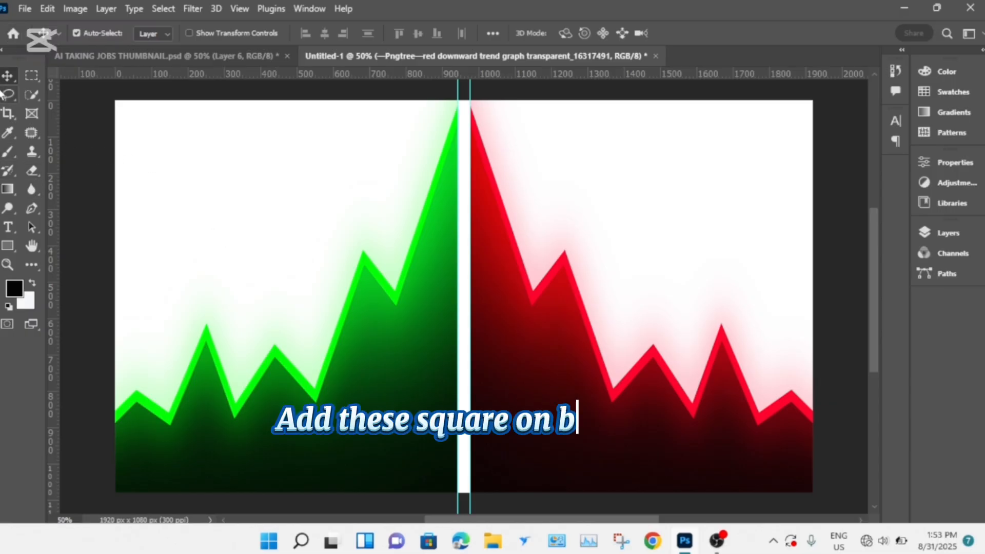
click(8, 247)
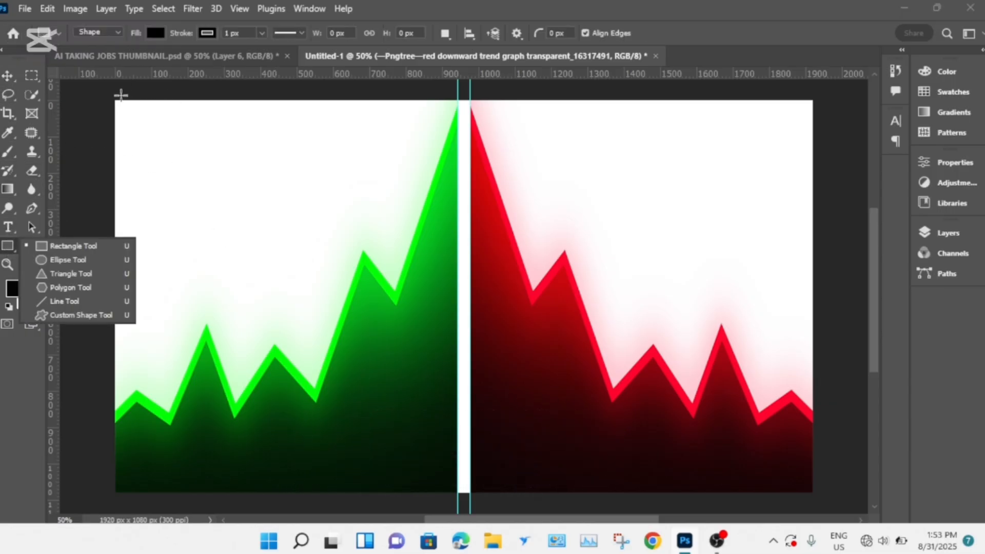
drag(111, 97, 457, 498)
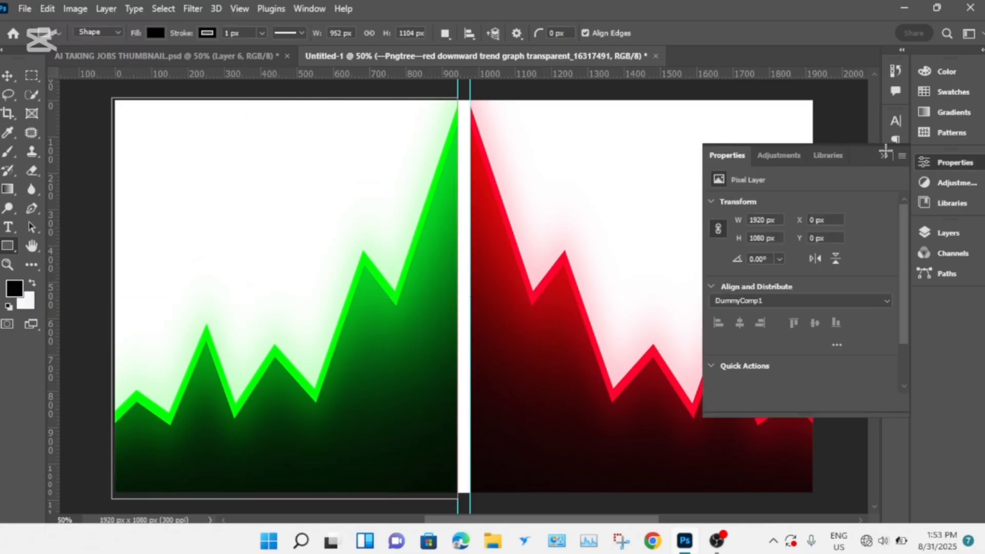
click(885, 153)
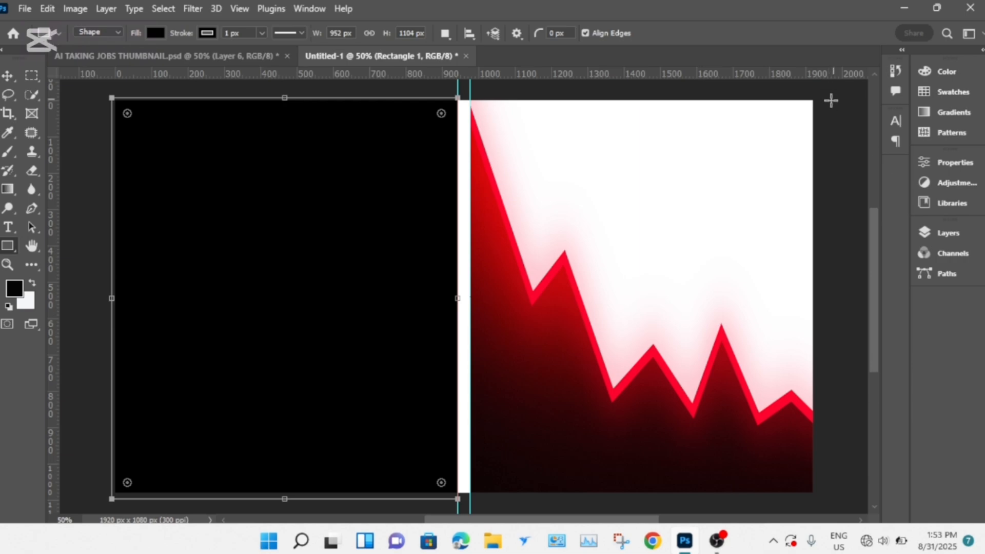
- Draw a black rectangle about 986 × 1164 px over the red half and stack both rectangles beneath the trend graph layer
drag(827, 86, 472, 509)
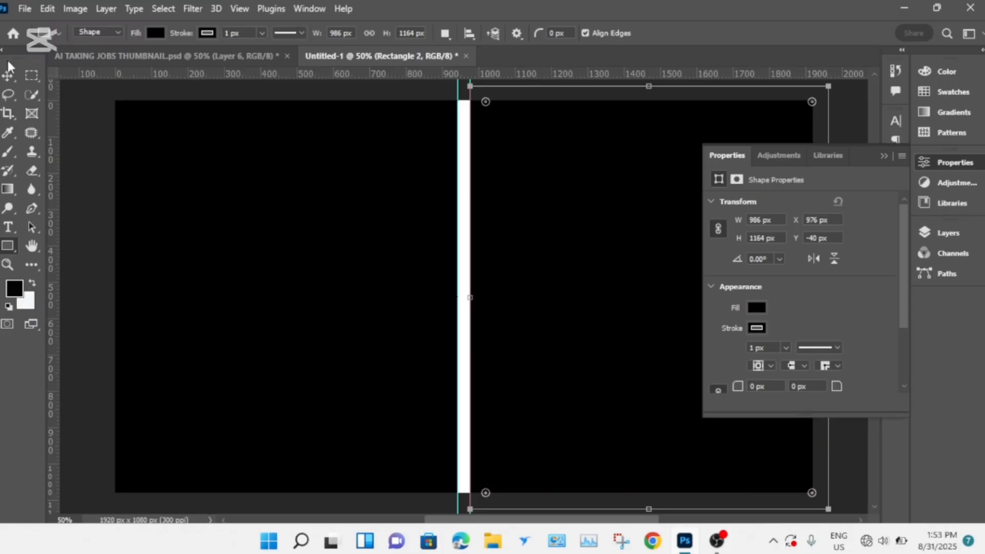
click(7, 77)
click(884, 155)
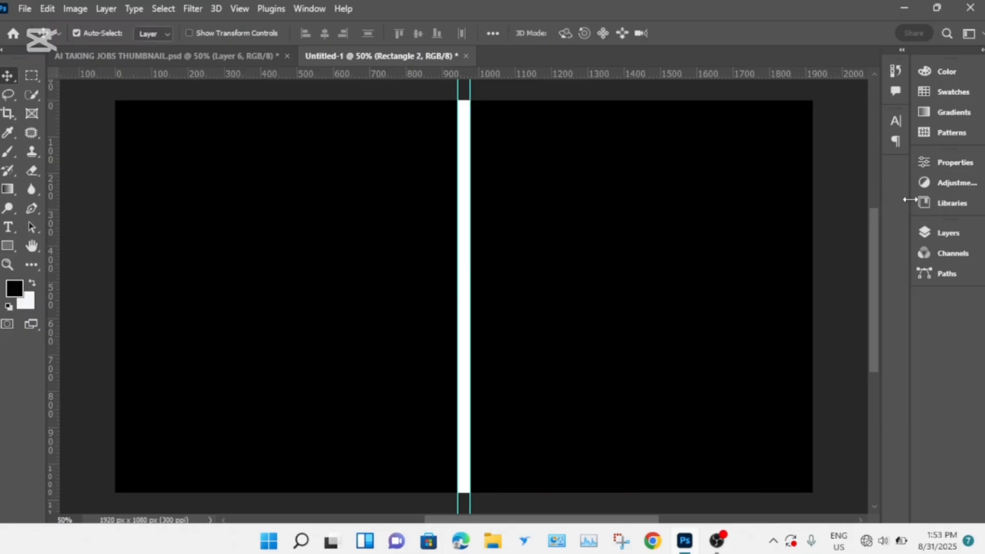
click(935, 232)
drag(847, 151, 845, 191)
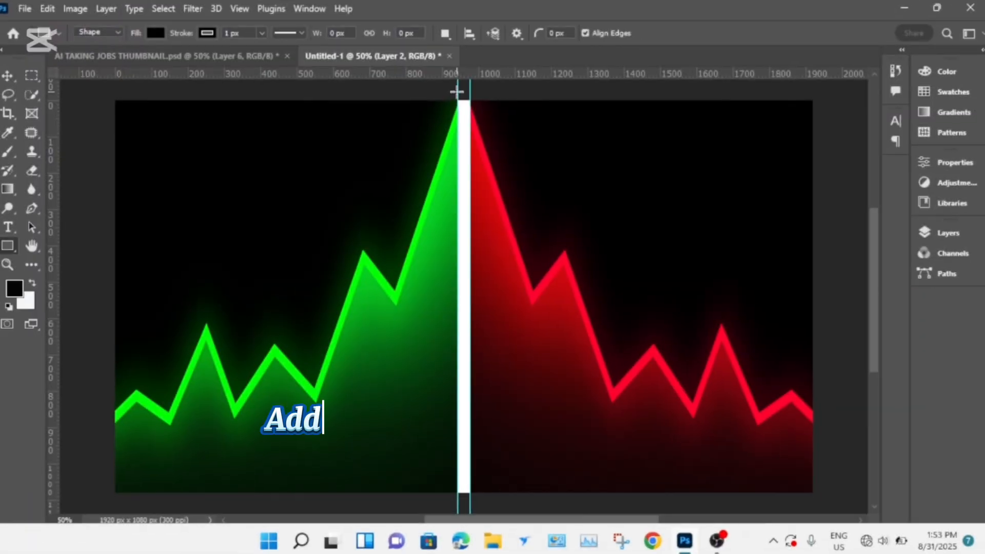
- Draw a narrow rectangle about 34 × 1126 px between the guides and give it a blue outer glow with 6% spread and 24 px size
mouse_move(457, 92)
mouse_down()
mouse_move(469, 121)
mouse_move(470, 247)
mouse_move(443, 388)
mouse_move(470, 446)
mouse_move(470, 500)
mouse_up()
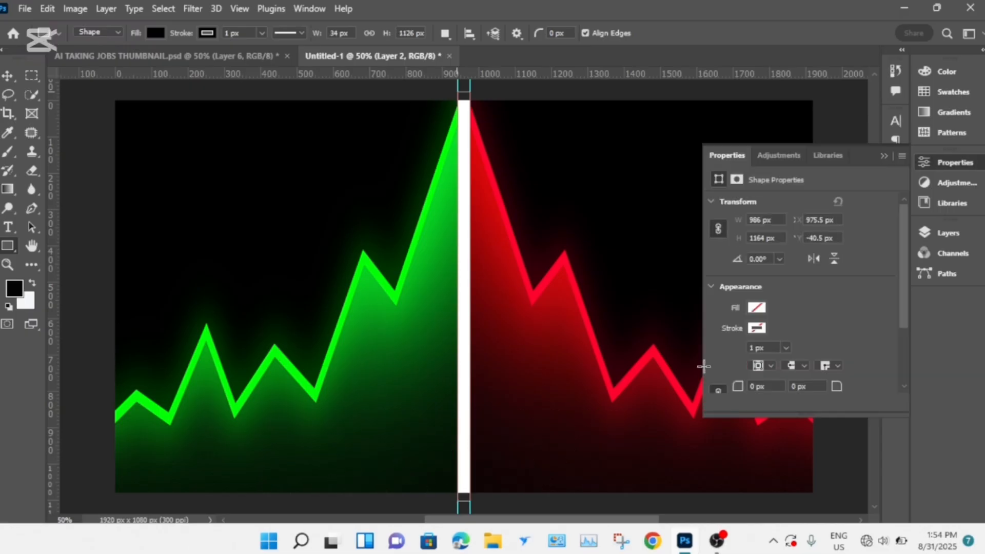
click(883, 157)
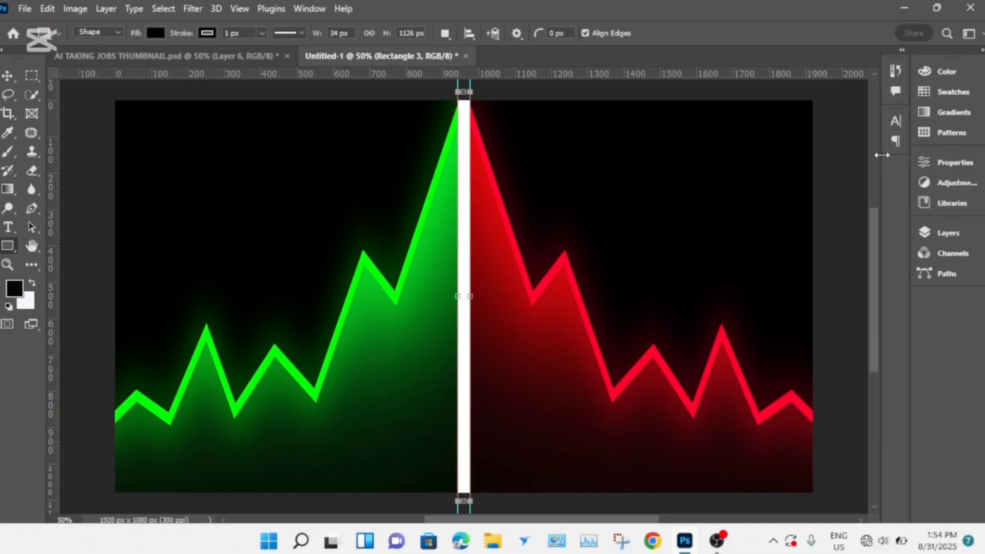
click(946, 234)
click(788, 506)
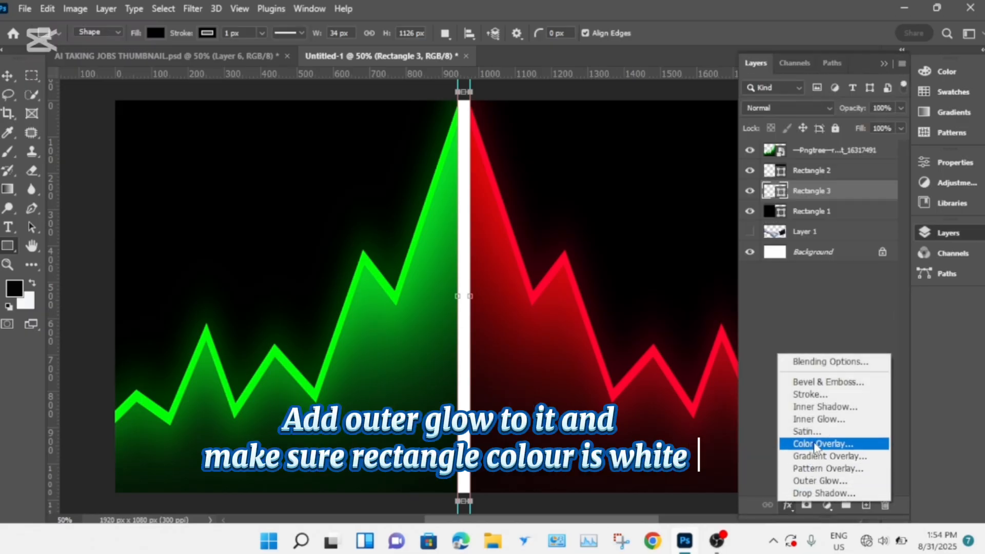
click(820, 481)
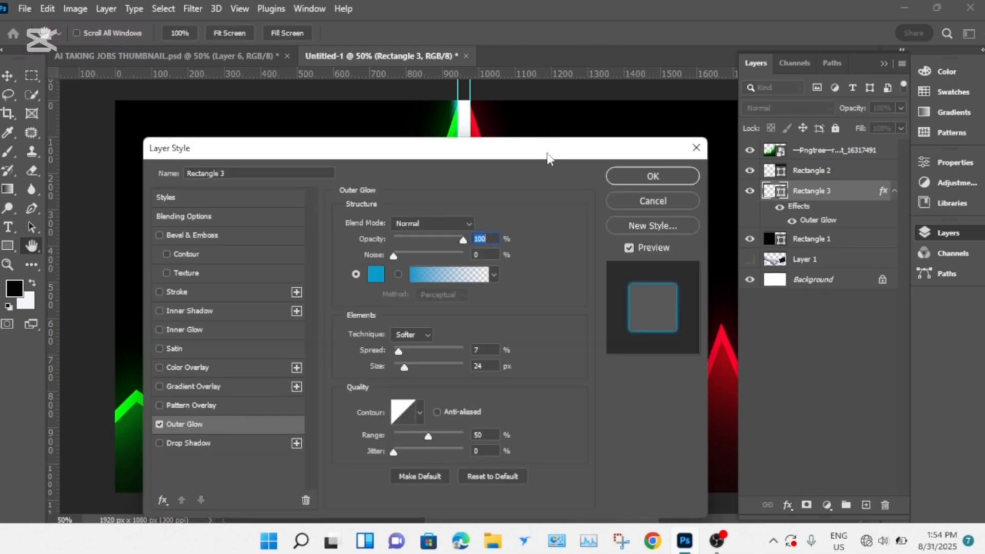
drag(548, 157, 901, 22)
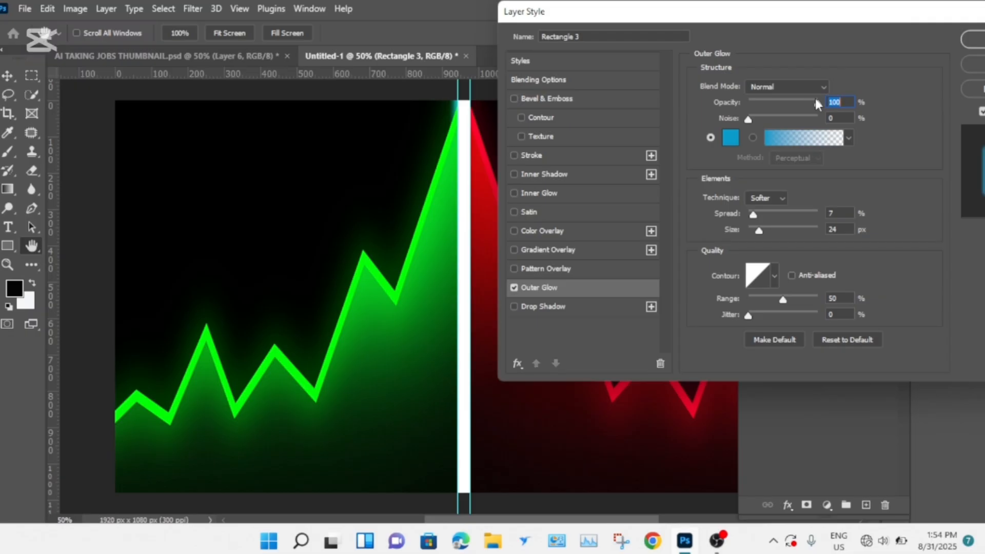
drag(754, 216, 754, 219)
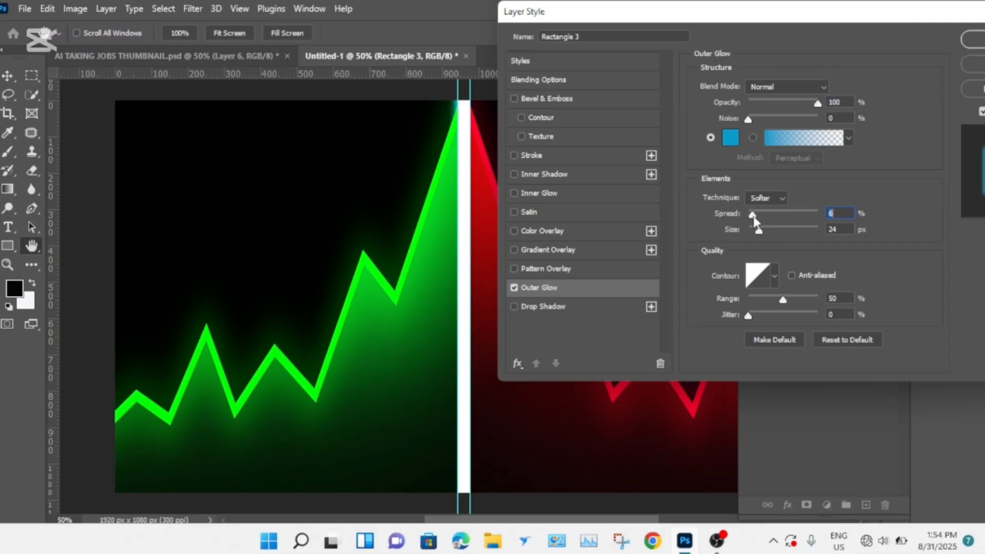
drag(933, 6, 867, 9)
click(924, 39)
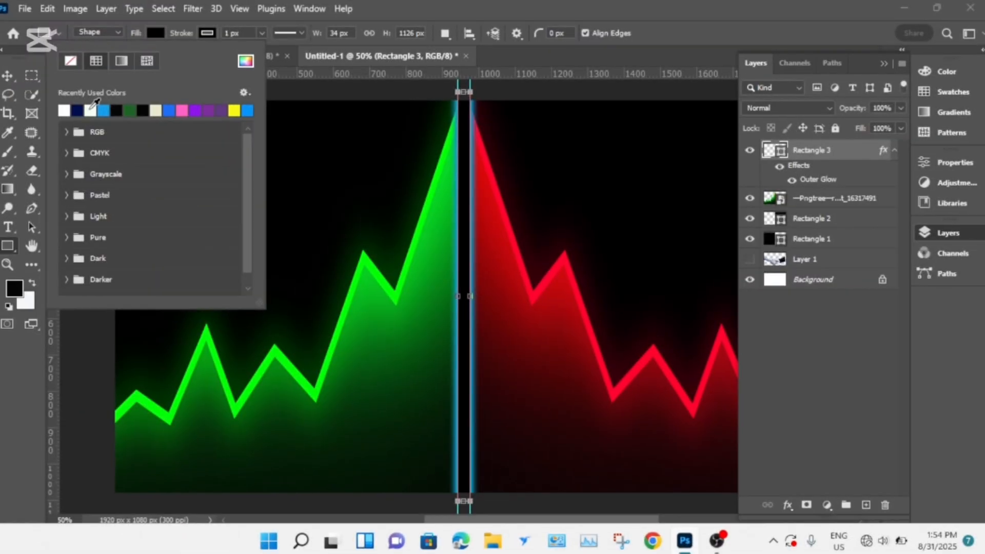
- Fill the narrow central rectangle with white and remove the vertical guides
click(4, 77)
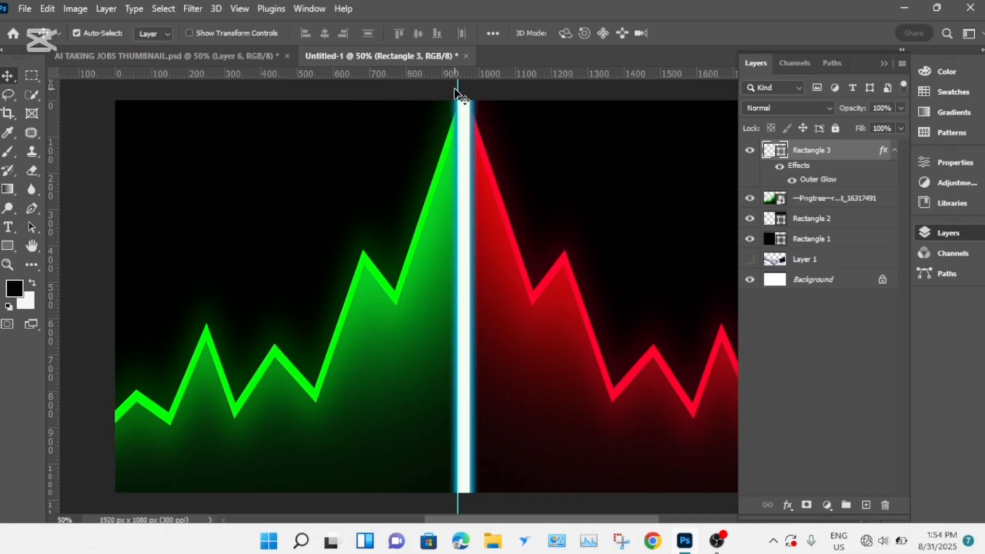
drag(456, 90, 457, 73)
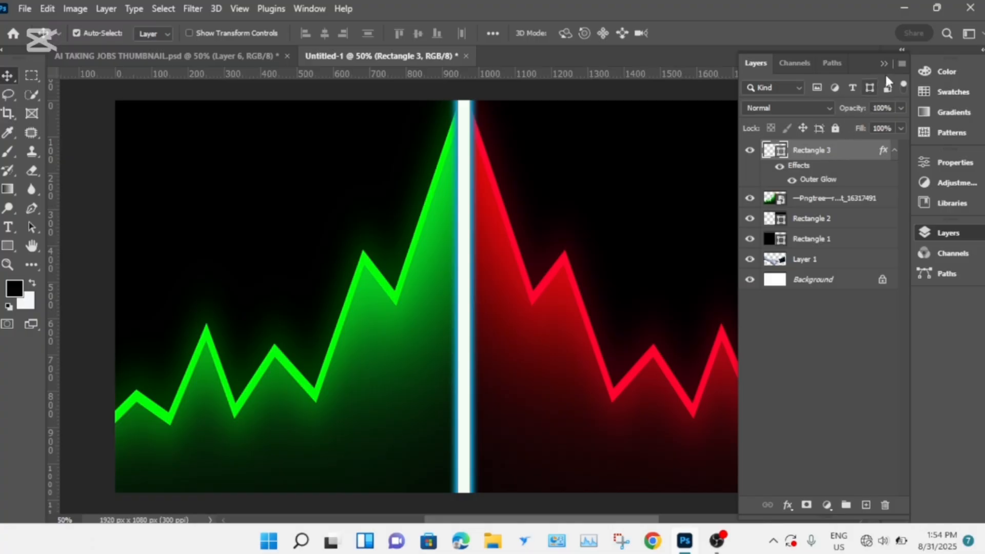
- Bring the robot and human handshake layer in front of everything and nudge the handshake slightly to the right
drag(817, 267, 821, 191)
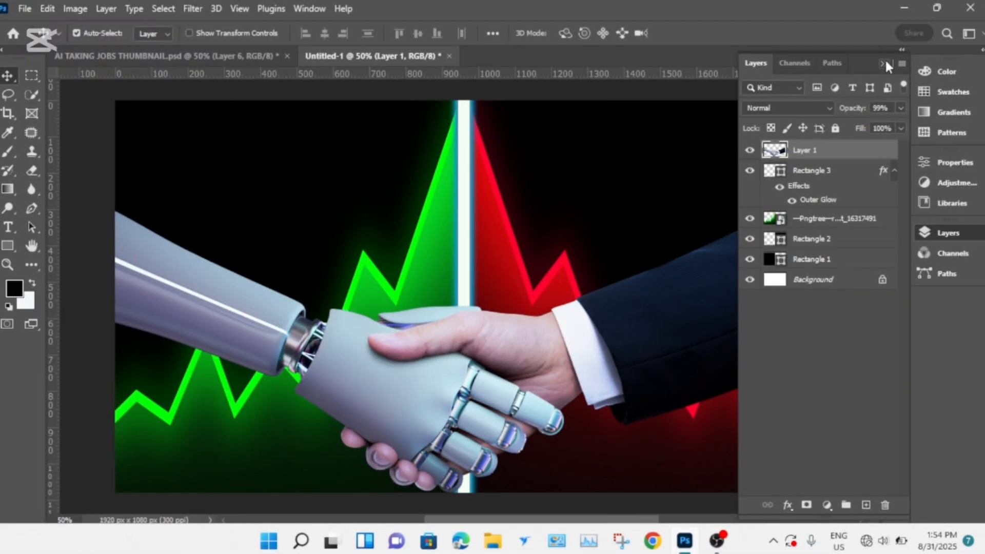
click(885, 58)
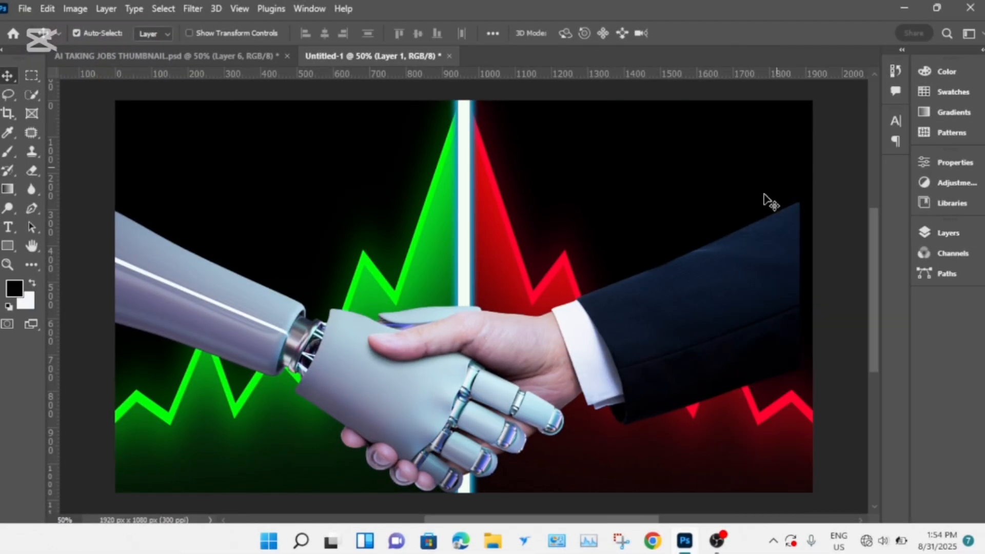
mouse_move(673, 302)
mouse_down()
mouse_move(703, 317)
mouse_move(676, 323)
mouse_move(677, 308)
mouse_up()
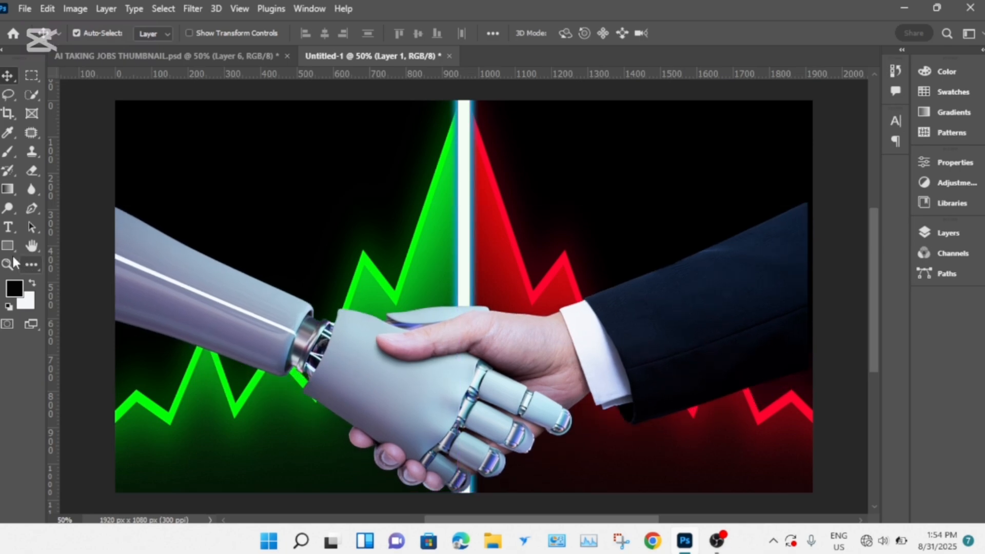
- Add the text "TAKING" across the lower part of the handshake image
click(9, 226)
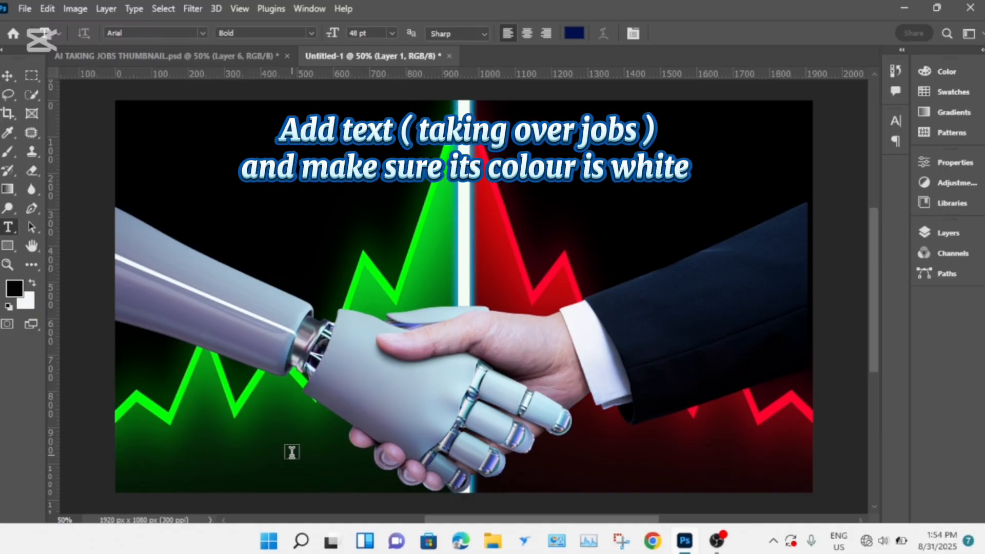
click(292, 452)
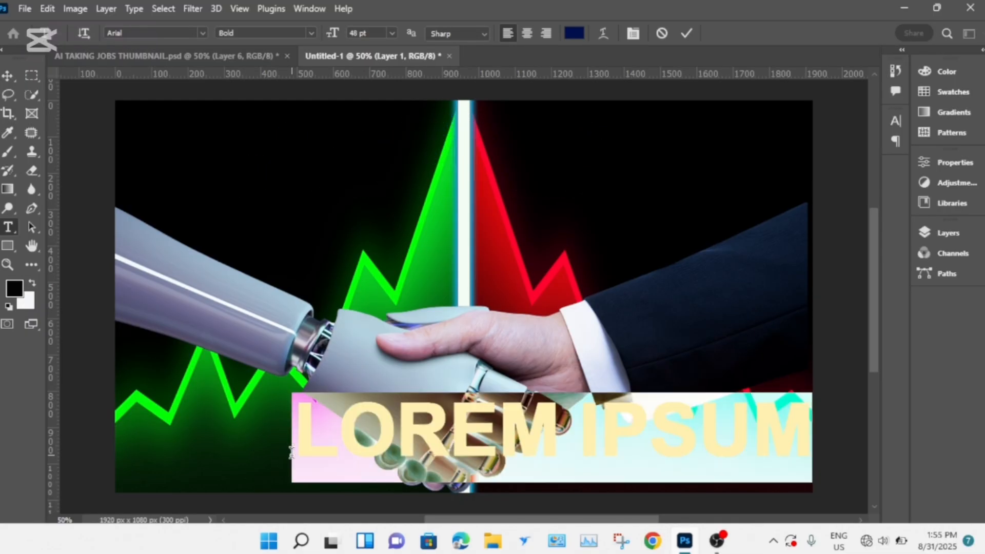
key(BackSpace)
text(TAKI)
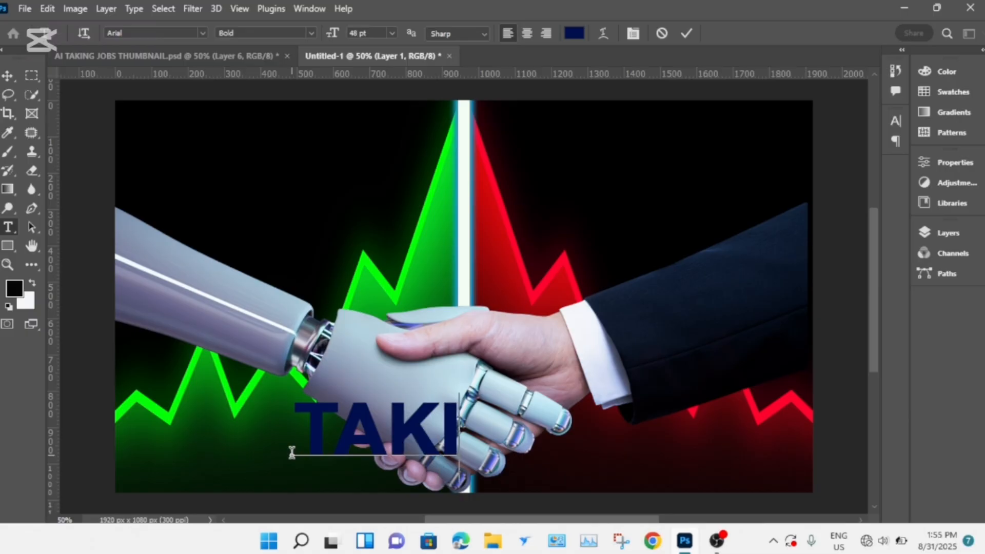
text(NG)
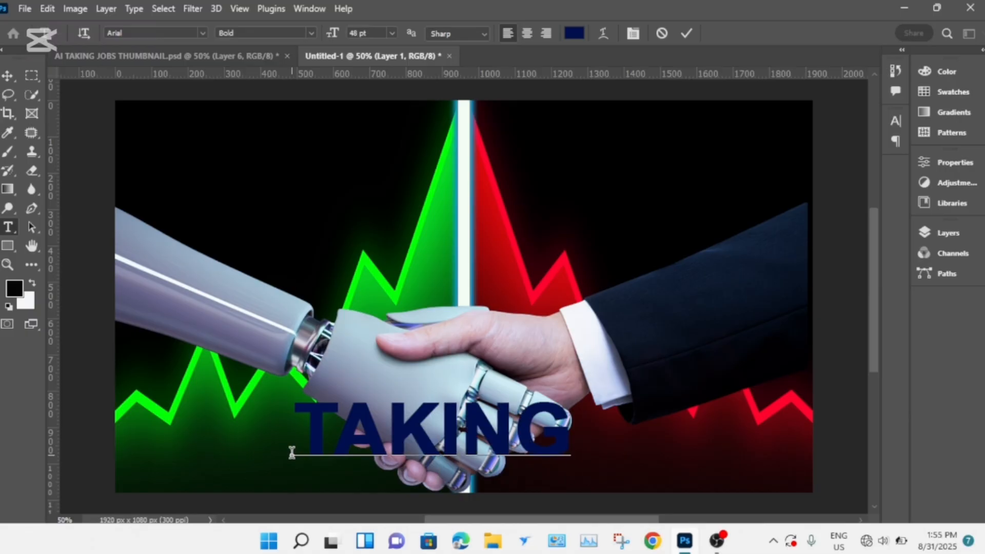
- Change the colour of the "TAKING" text to white
key(ctrl+a)
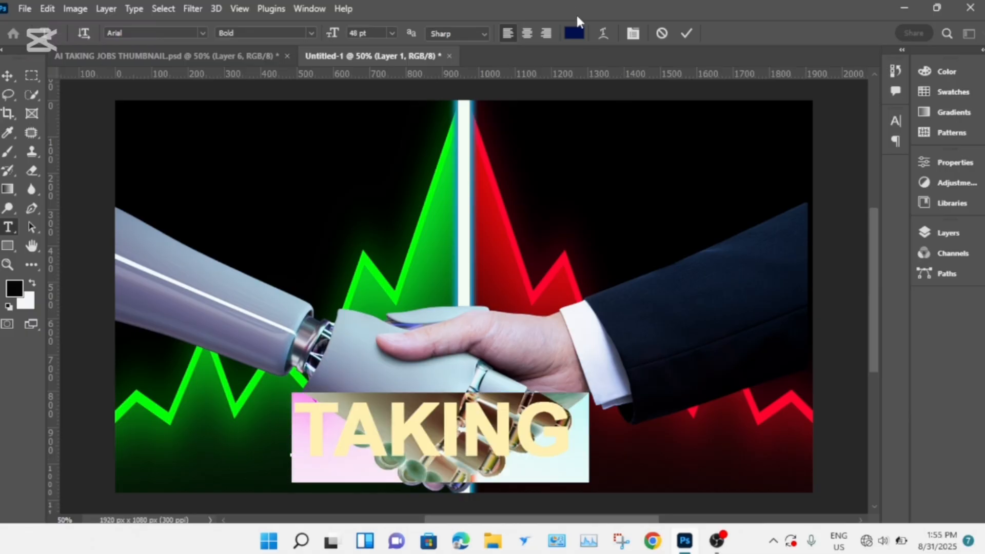
click(575, 32)
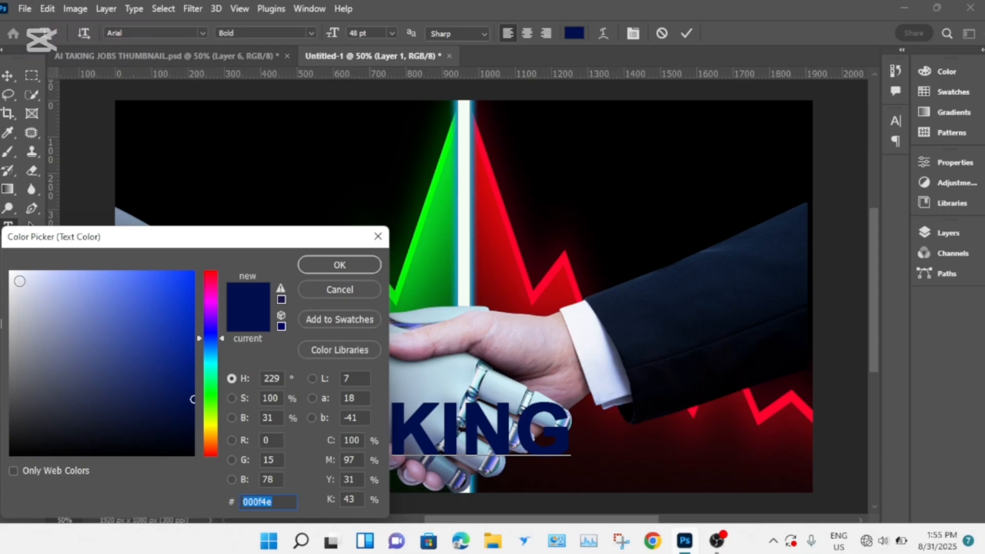
click(19, 281)
click(323, 271)
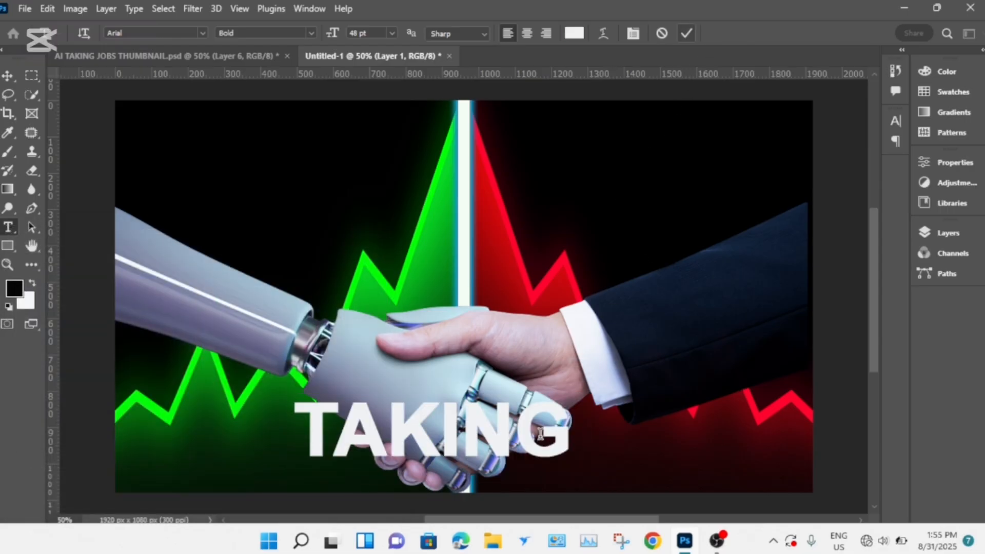
- Extend the "TAKING" text to read "TAKING OVER JOBS?"
click(561, 440)
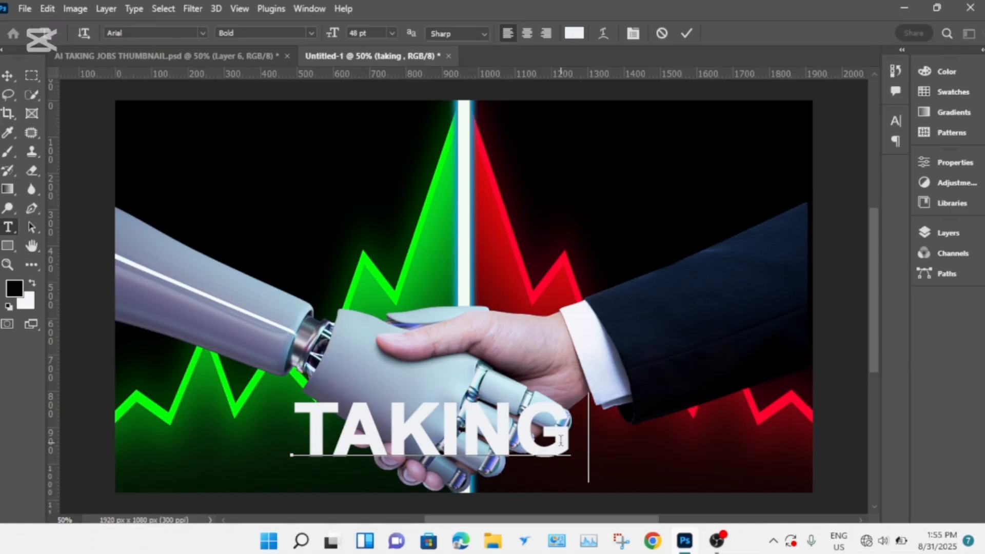
text(OVER)
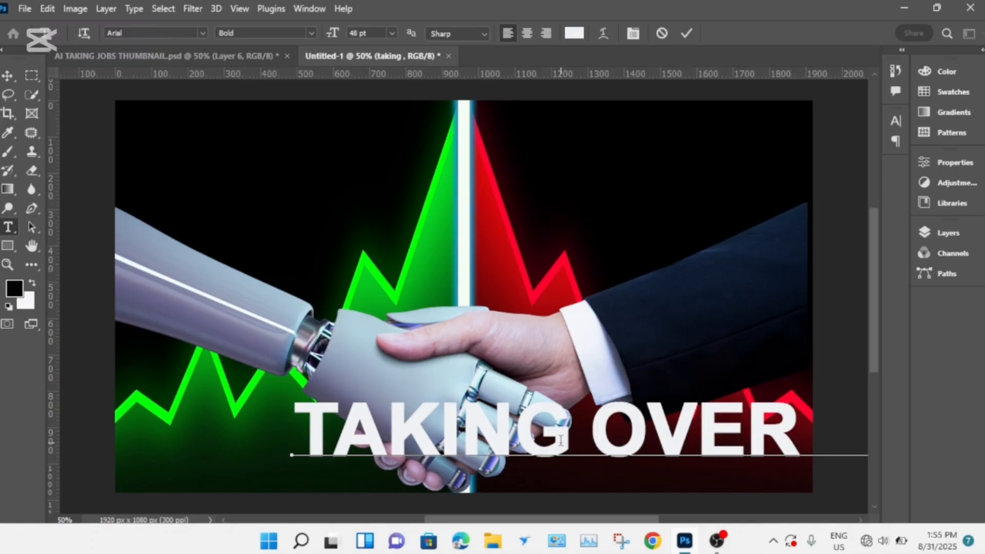
key(ctrl)
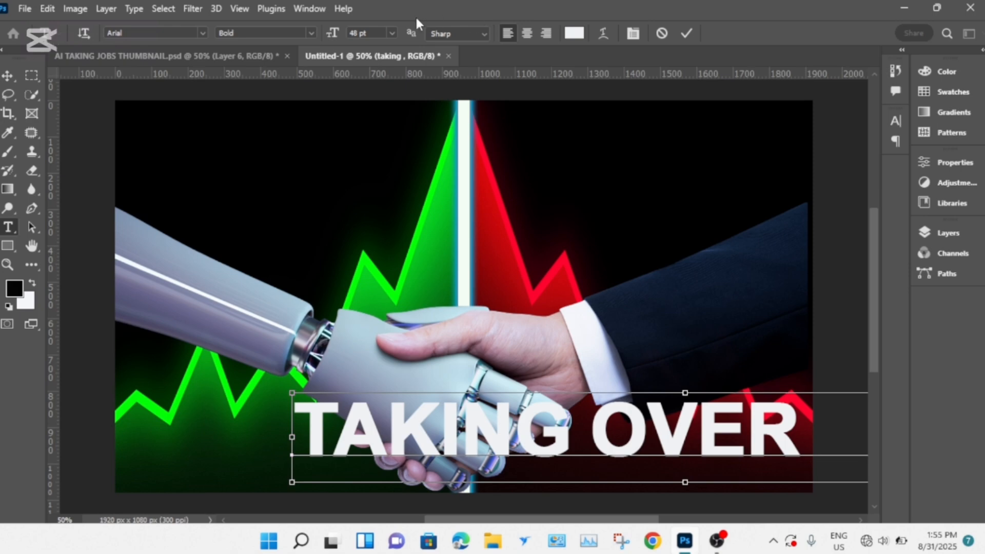
- Set the "TAKING OVER JOBS?" text to 36 pt and move it so it sits centred across the lower part of the thumbnail
key(ctrl+a)
click(392, 32)
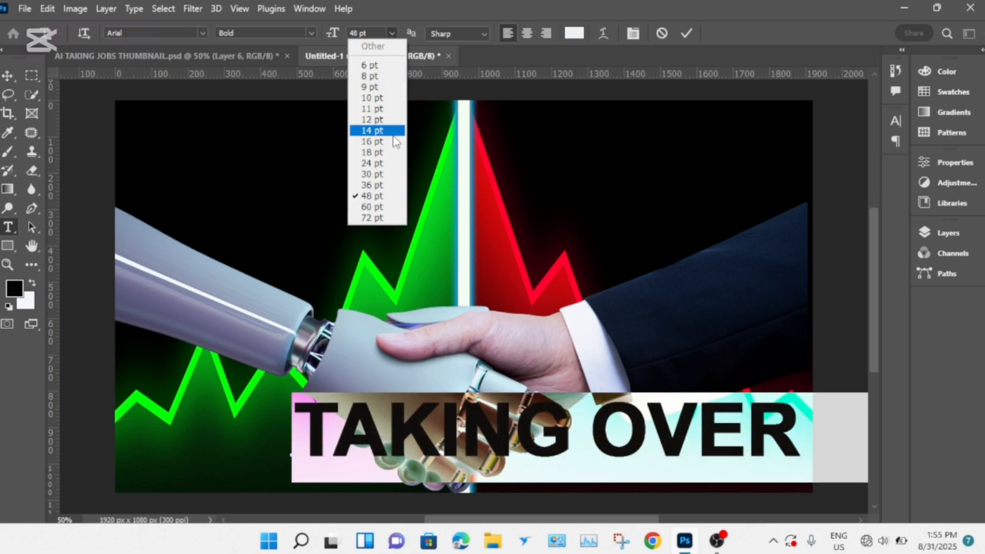
click(402, 183)
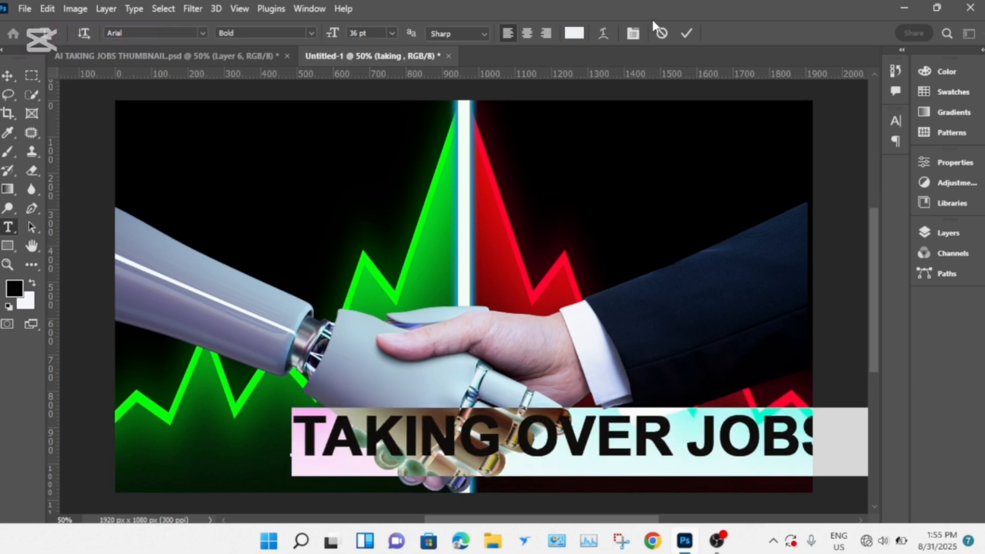
click(687, 34)
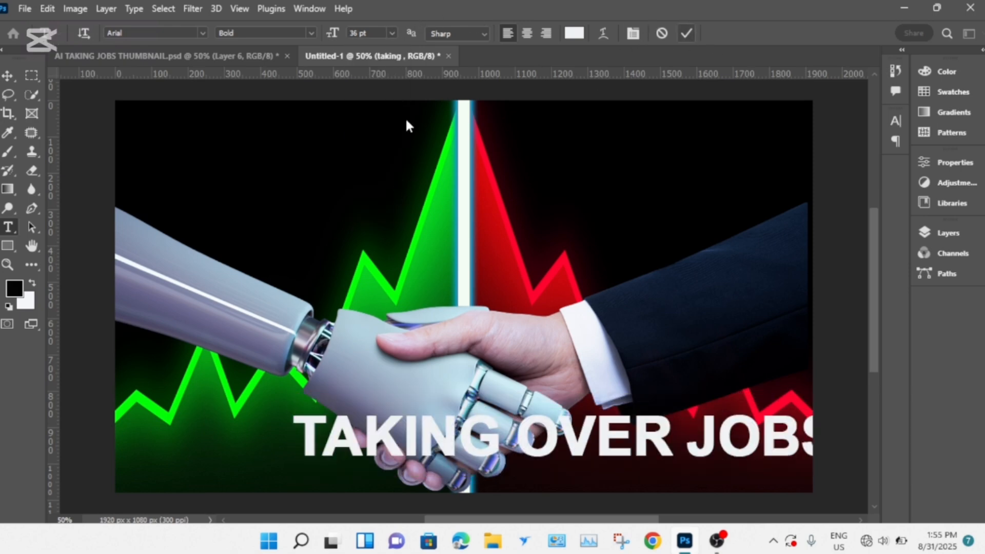
click(4, 77)
drag(591, 444, 480, 440)
- Add a new text "AI" over the white divider, above the handshake
click(2, 232)
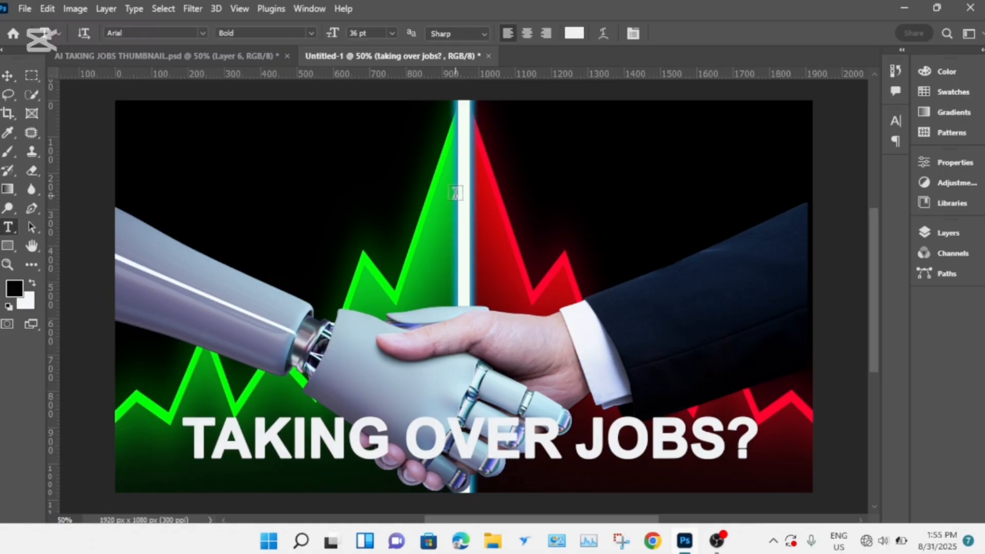
click(427, 236)
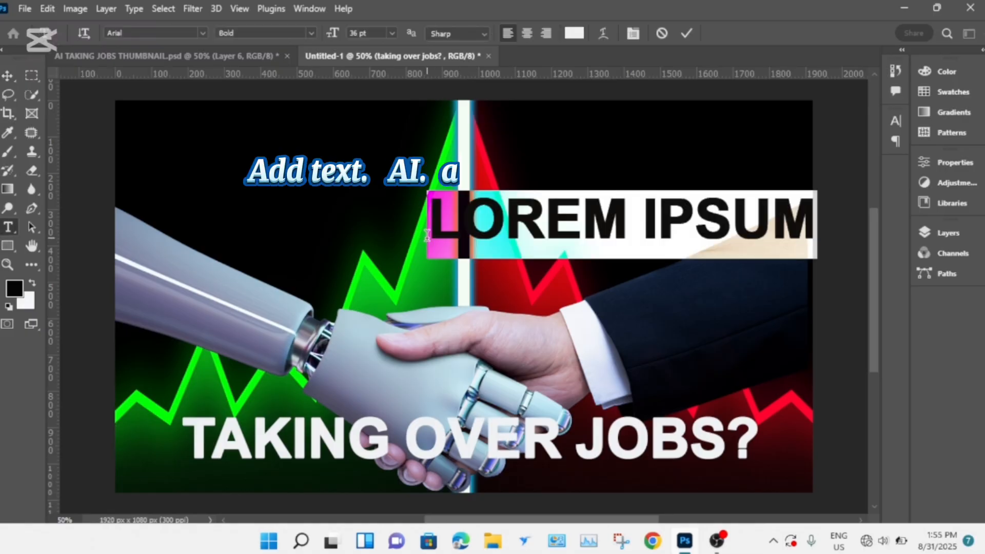
key(BackSpace)
text(AI)
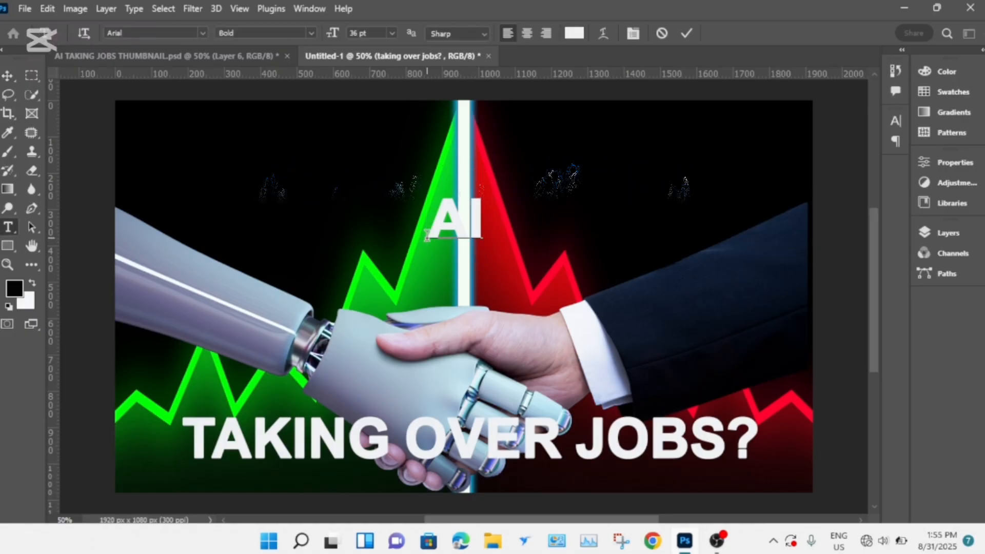
- Try to set the "AI" text to 48 pt
click(393, 32)
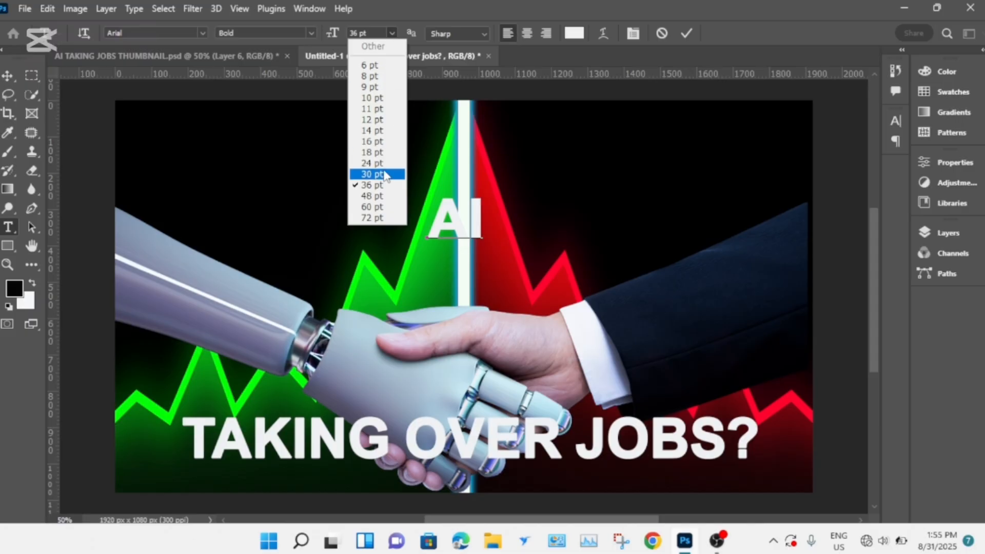
click(378, 205)
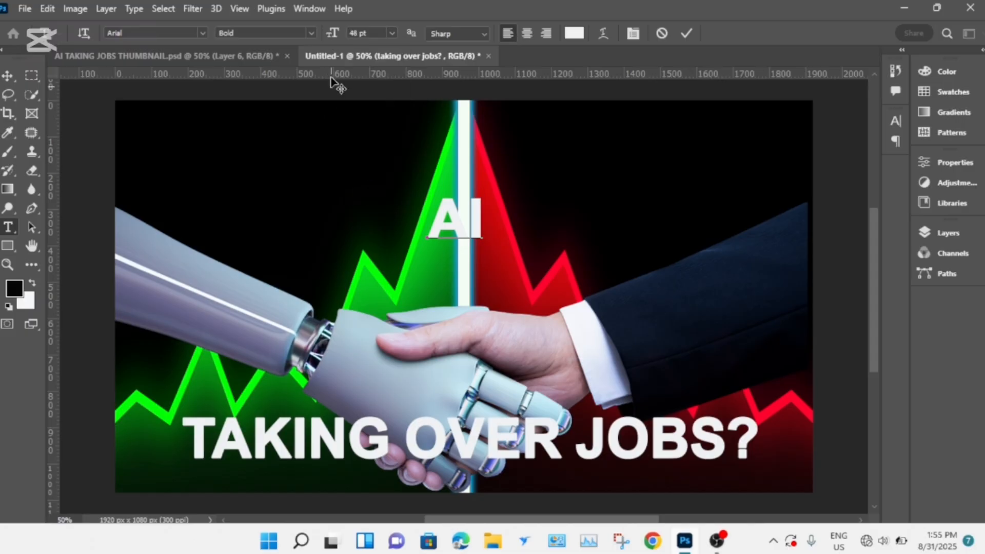
click(308, 29)
click(256, 117)
- Scale the "AI" text up to about 54 pt and position it over the divider just above the handshake
key(ctrl+Return)
click(7, 77)
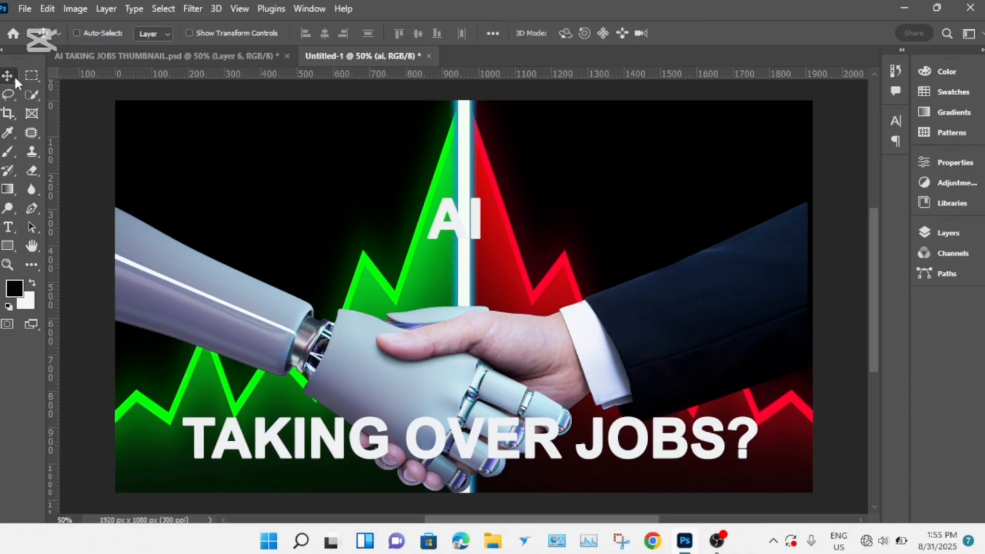
key(ctrl+t)
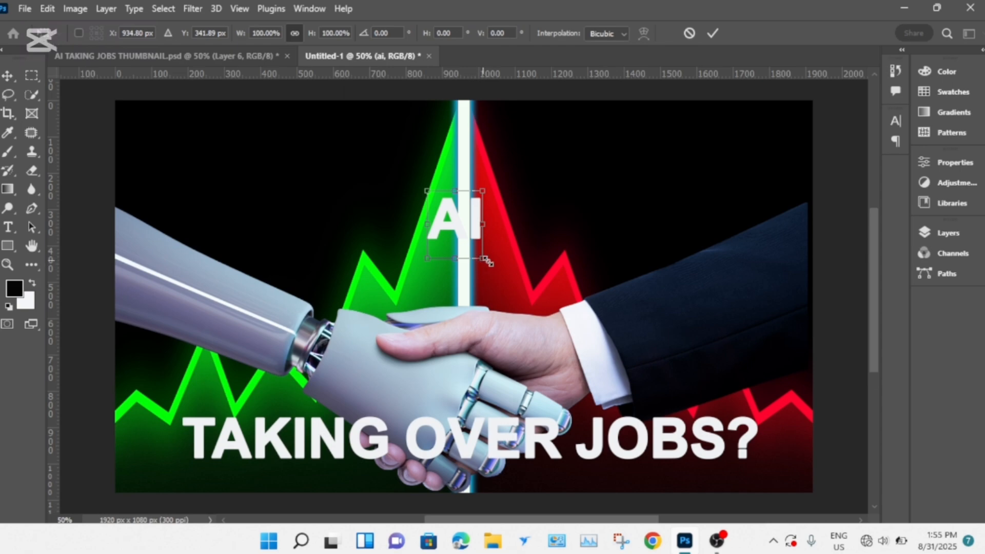
drag(484, 259, 503, 283)
drag(421, 188, 415, 179)
mouse_move(479, 221)
mouse_down()
mouse_move(478, 232)
mouse_move(463, 228)
mouse_move(475, 234)
mouse_up()
click(713, 32)
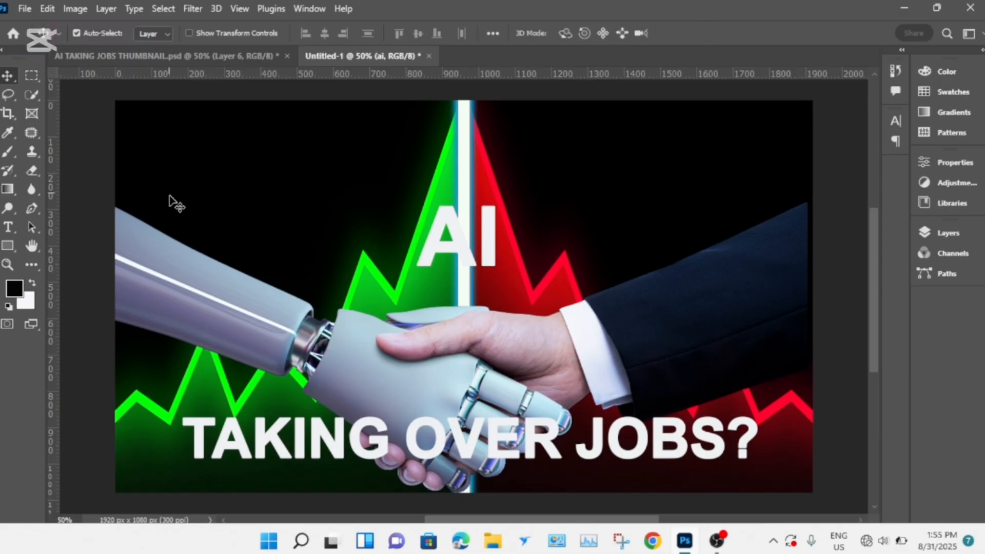
- Change the colour of the "AI" text to the dark blue 1131b7
double_click(460, 245)
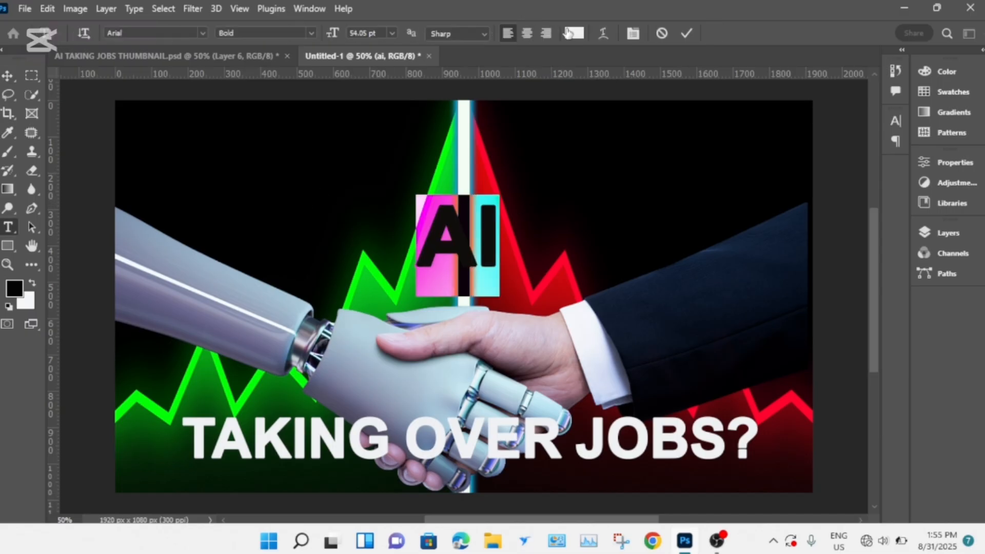
click(574, 33)
click(177, 323)
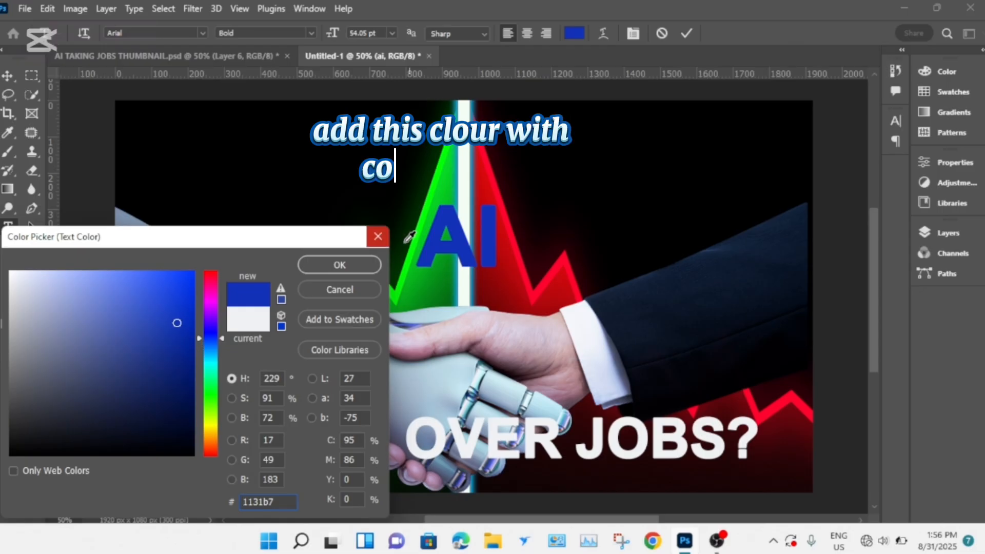
click(340, 269)
click(685, 34)
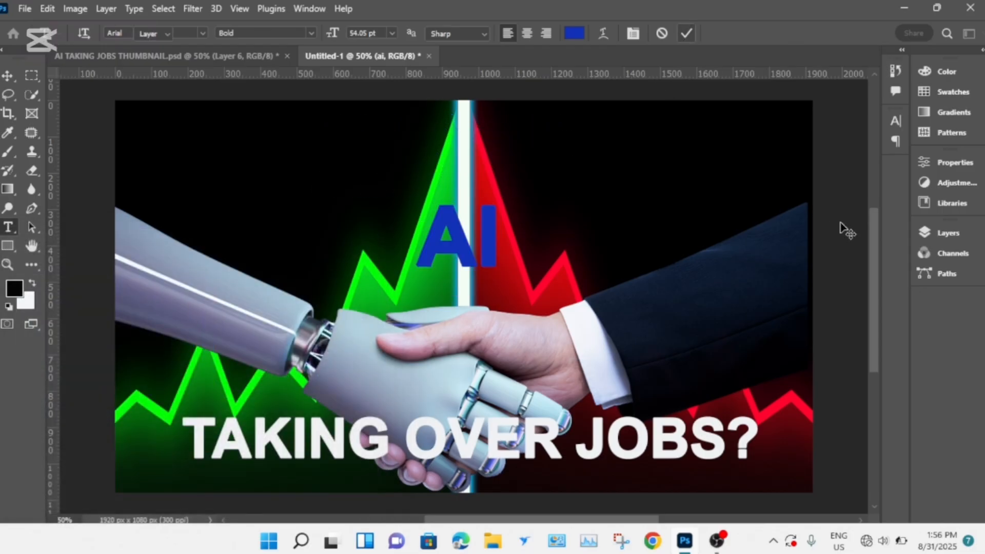
- Add a light blue Inner Glow to the "AI" text with Normal blending, 100% opacity, Softer technique, 8% choke and 18 px size
click(920, 232)
click(787, 506)
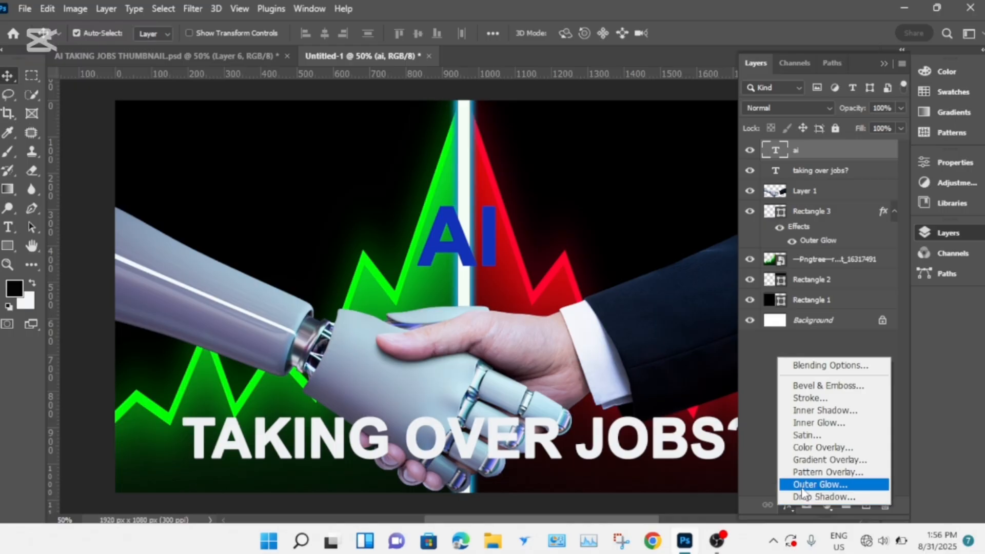
click(816, 422)
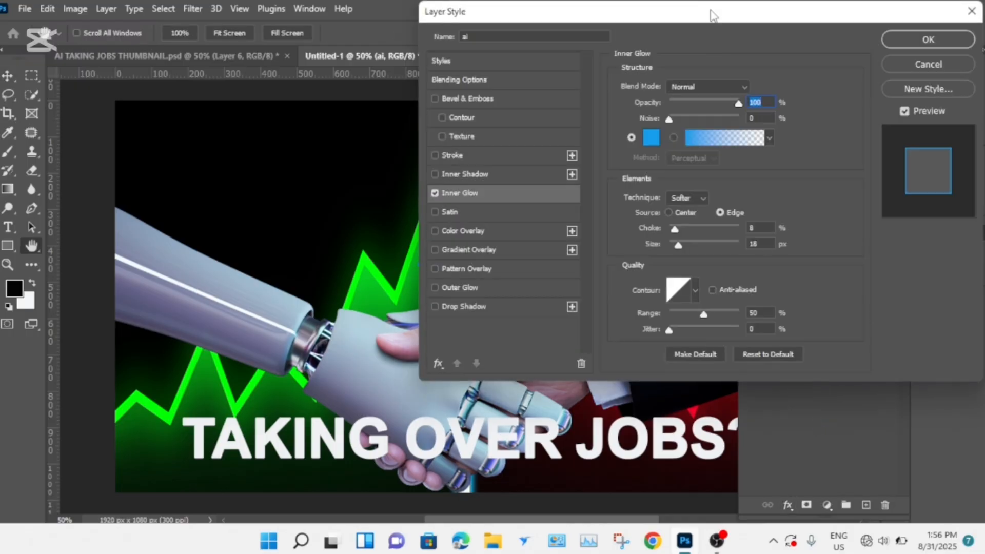
drag(710, 18, 139, 127)
click(139, 195)
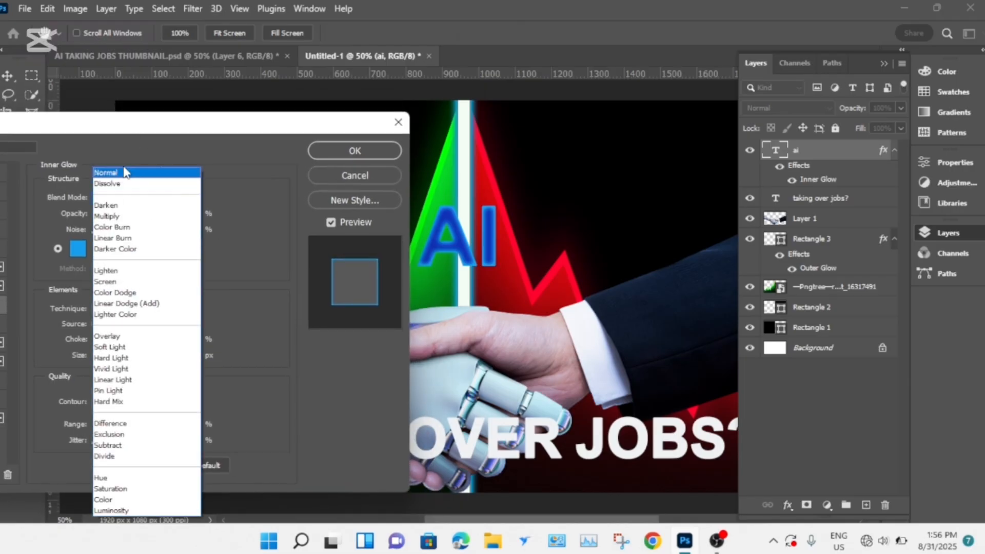
click(125, 167)
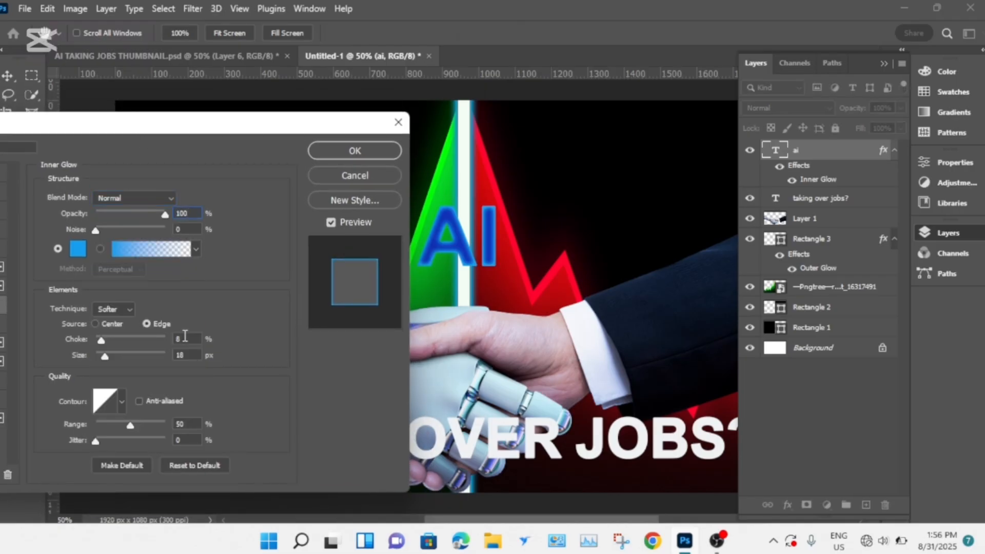
click(115, 307)
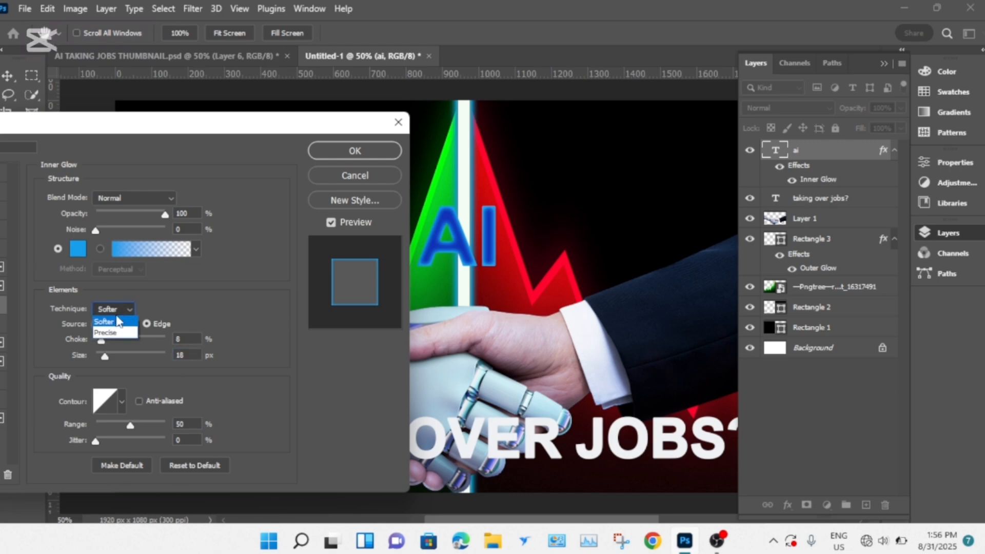
click(338, 153)
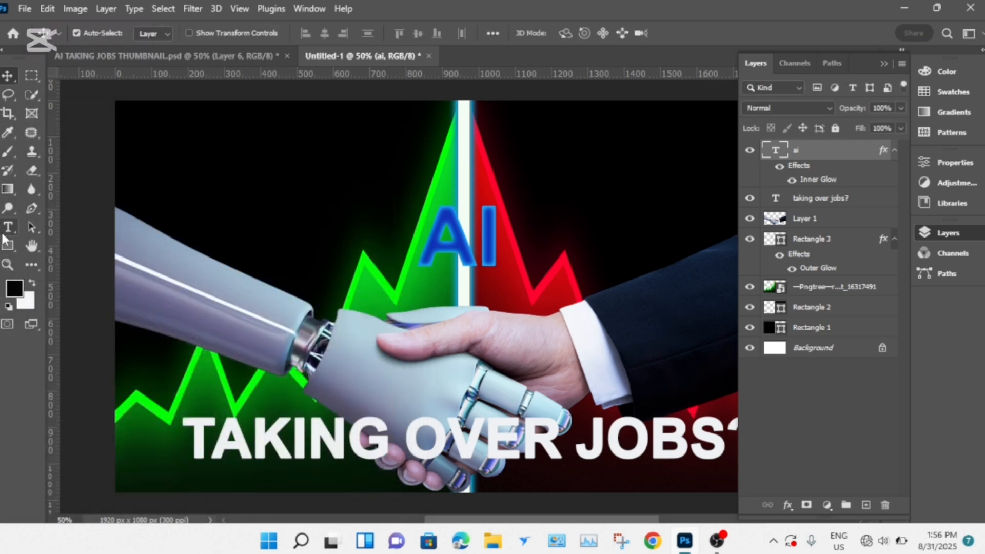
- Add a new text "IS" just before and above the "AI" text
click(5, 231)
click(372, 210)
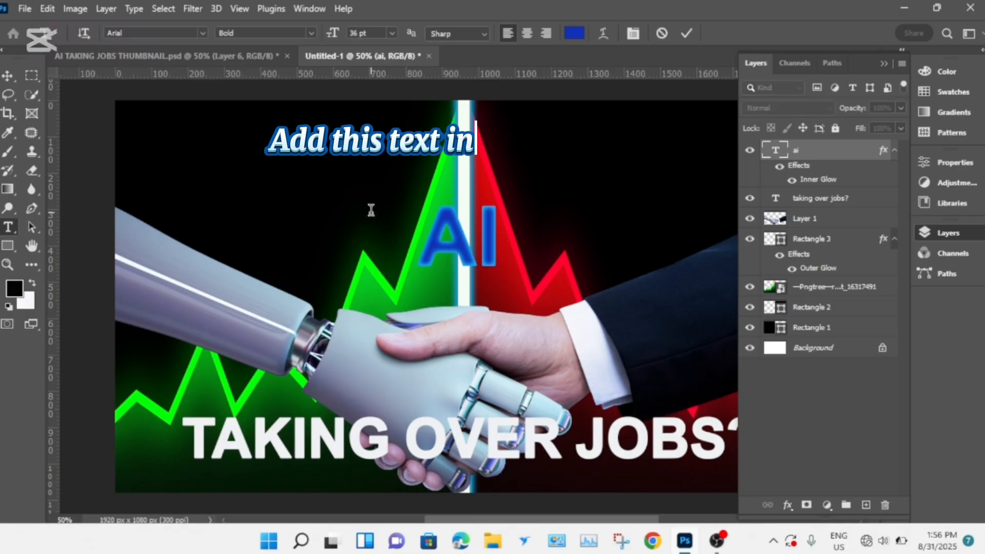
key(BackSpace)
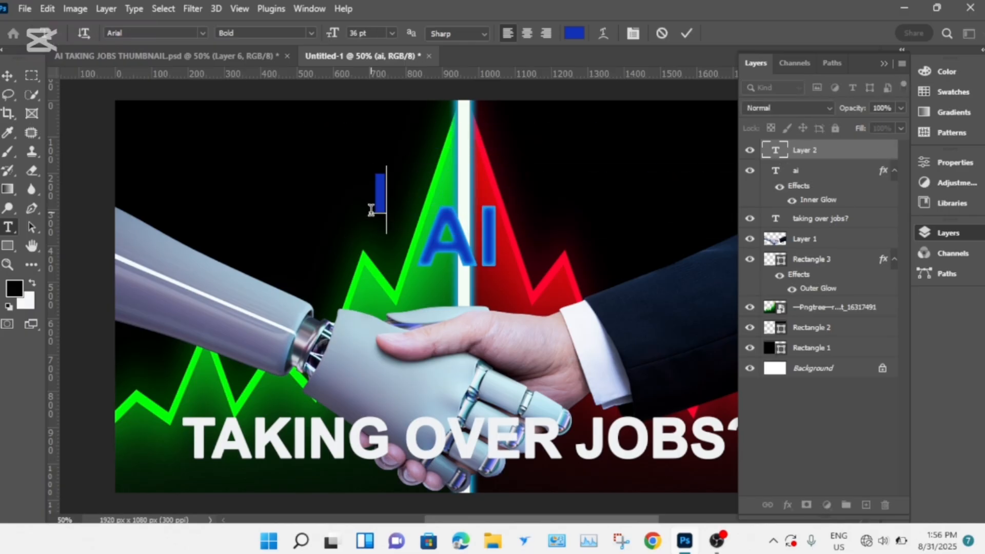
text(IS)
- Change the colour of the "IS" text to the off-white edeef2
key(ctrl+a)
click(574, 34)
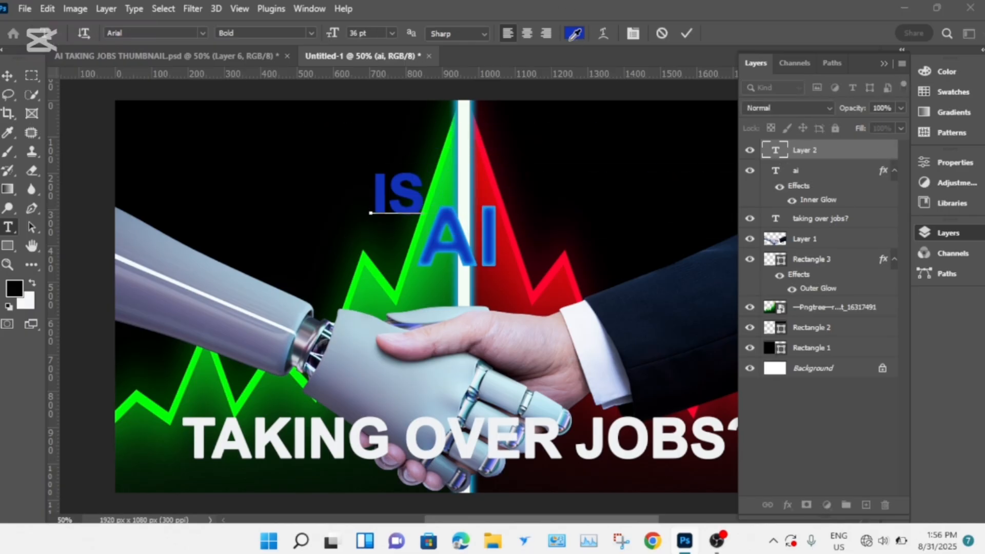
click(13, 281)
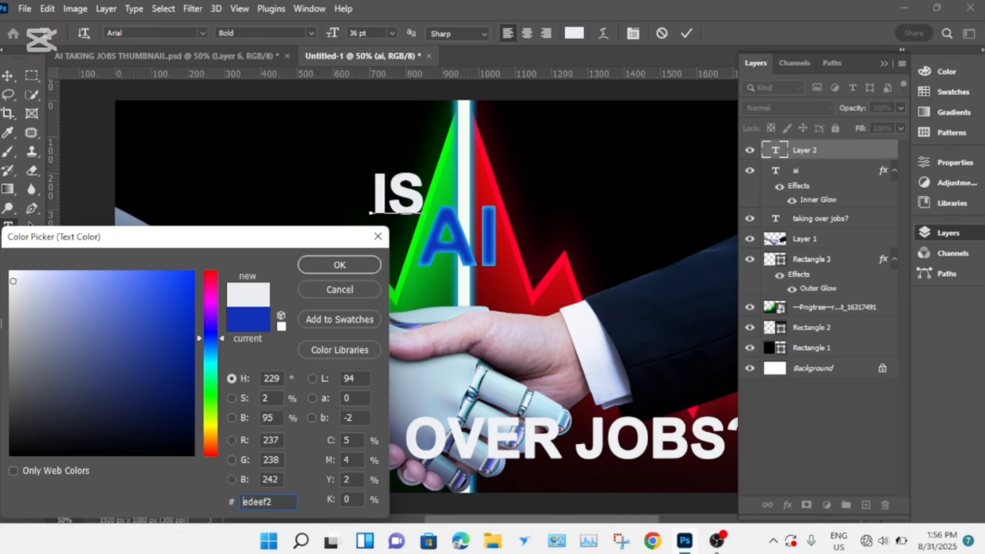
click(340, 265)
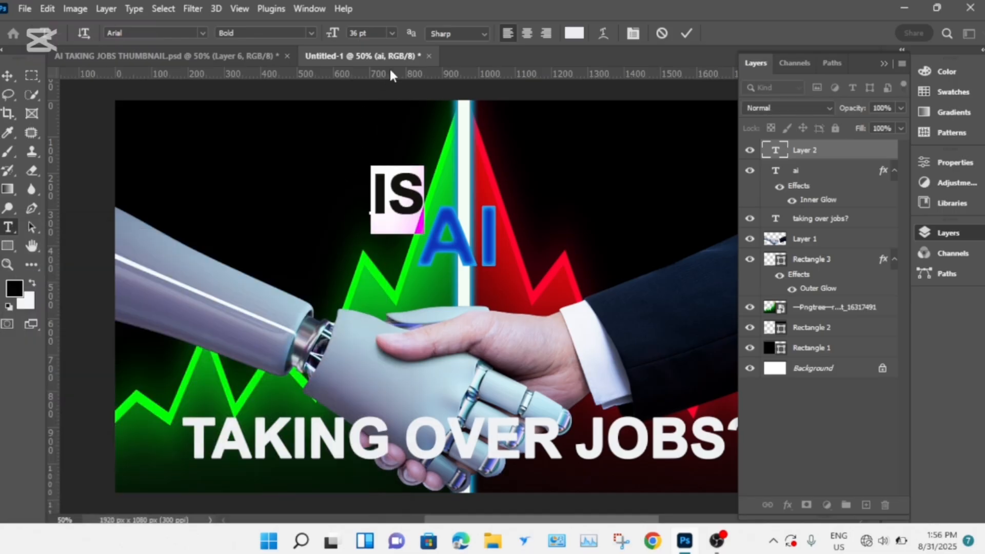
- Set the "IS" text to 30 pt and move it down so it sits beside the "AI" text
click(393, 33)
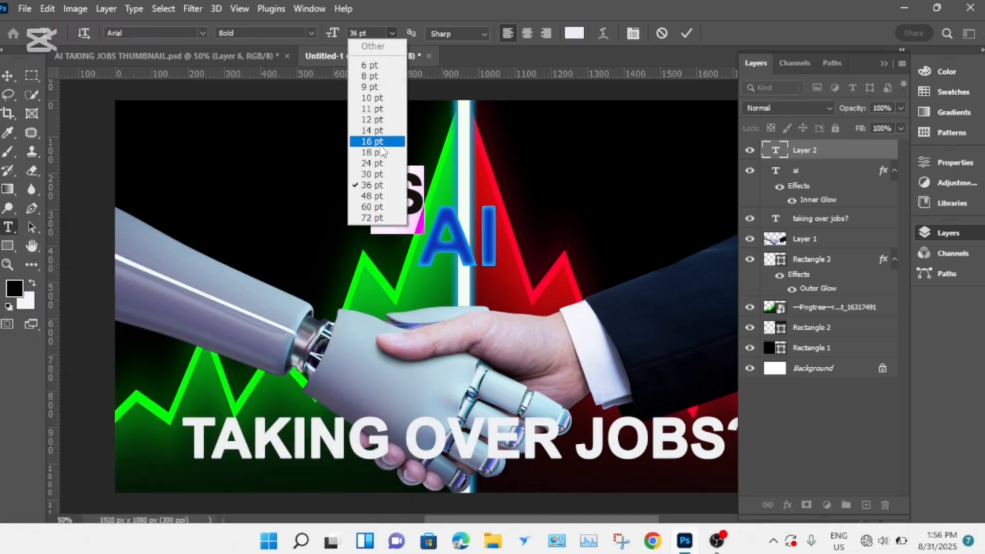
click(373, 175)
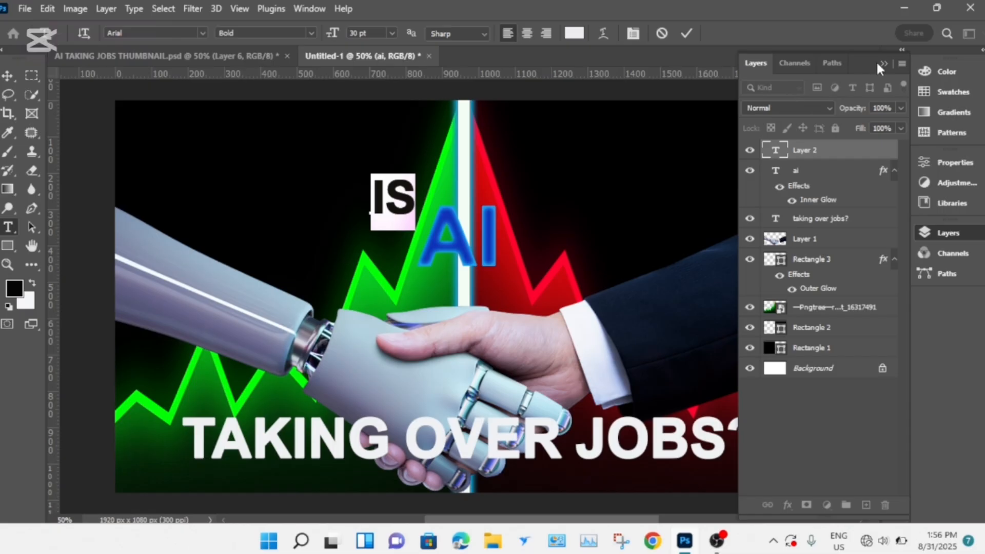
click(881, 63)
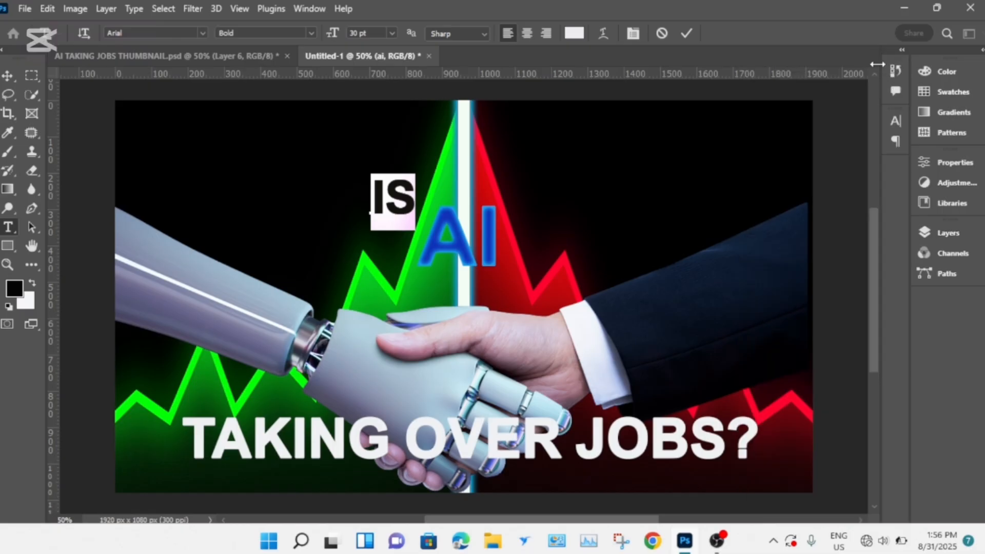
click(682, 34)
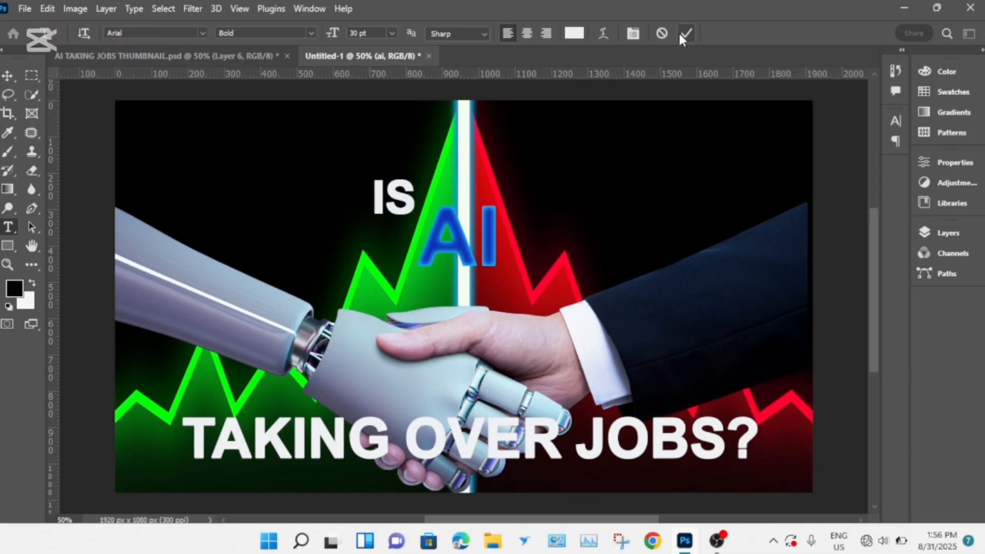
click(8, 75)
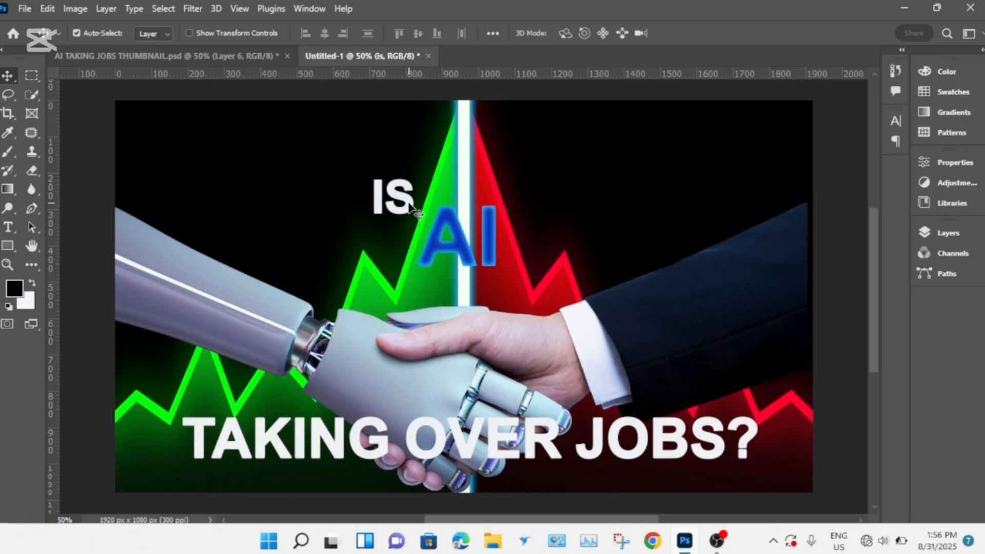
drag(411, 206, 402, 229)
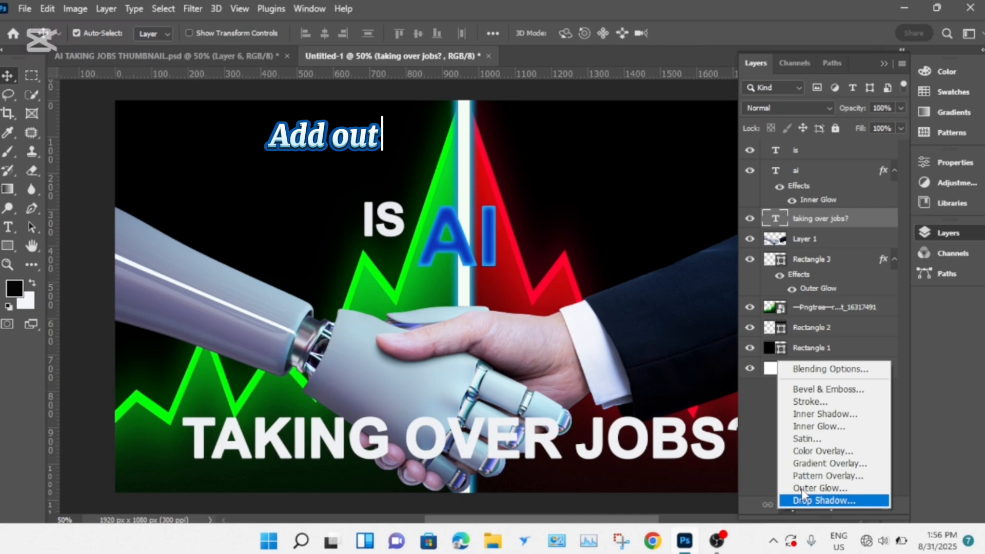
- Add a blue Outer Glow to the "TAKING OVER JOBS?" text with Normal blending, 100% opacity, 6% spread and 24 px size
click(803, 488)
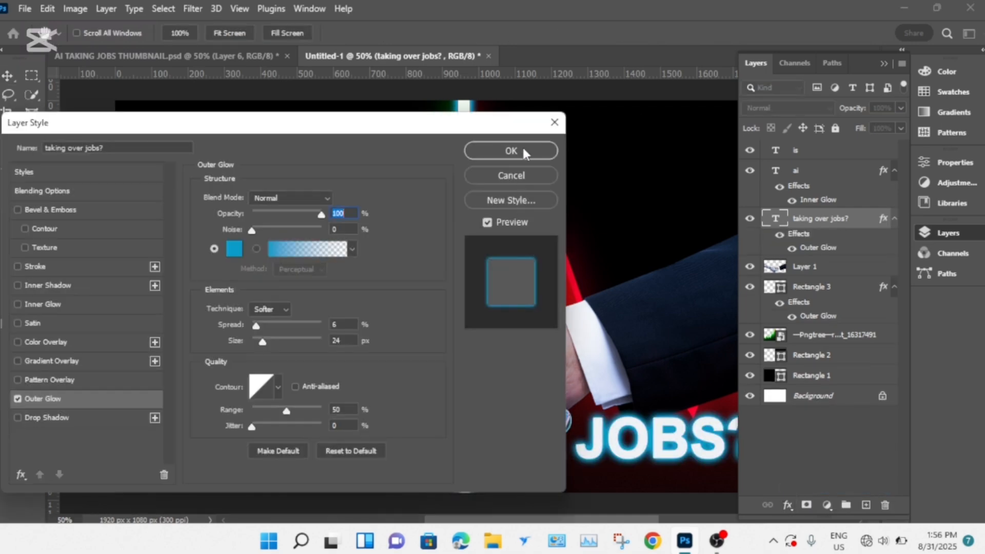
click(524, 151)
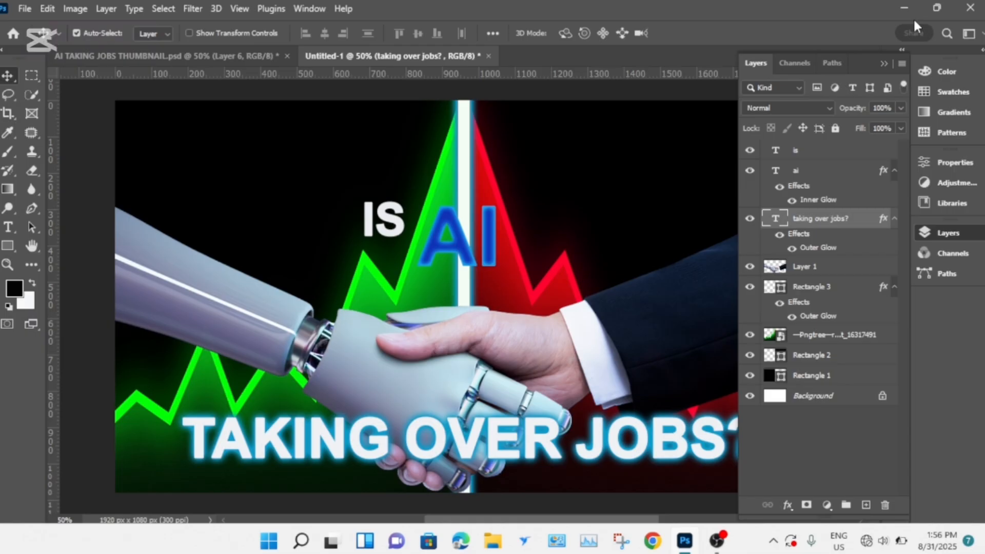
- Place the AI-Education image as an embedded object and shift it left so the robot sits at the canvas's left edge
click(883, 61)
click(23, 9)
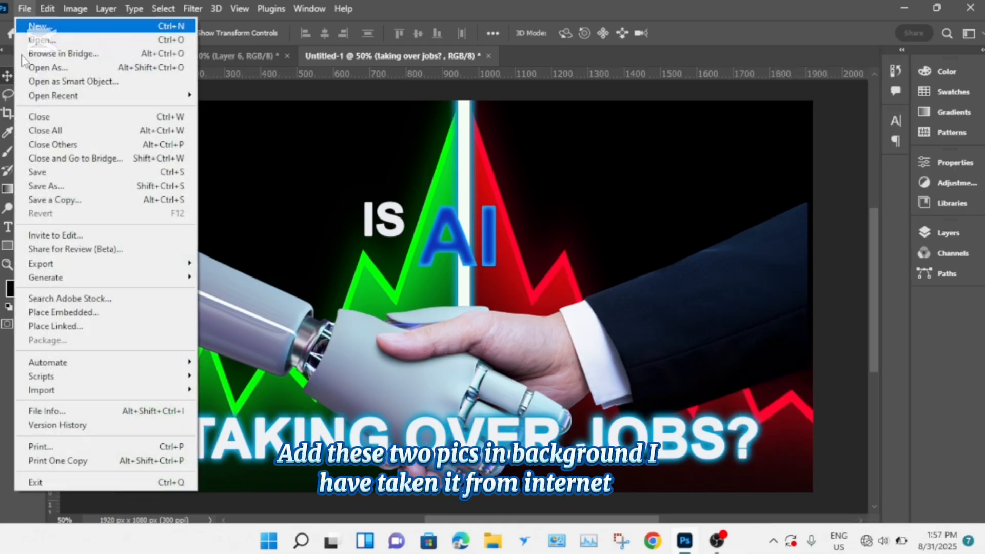
click(77, 312)
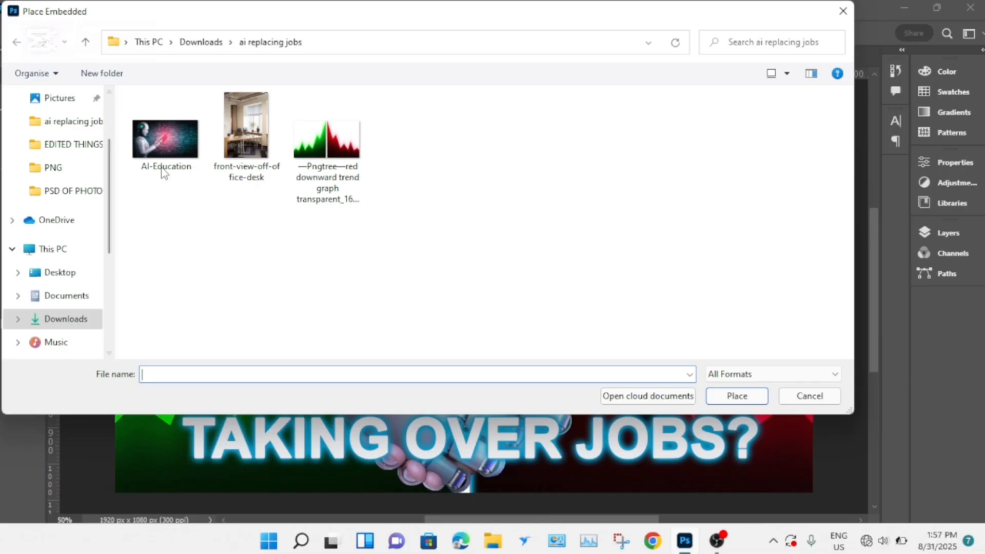
click(163, 173)
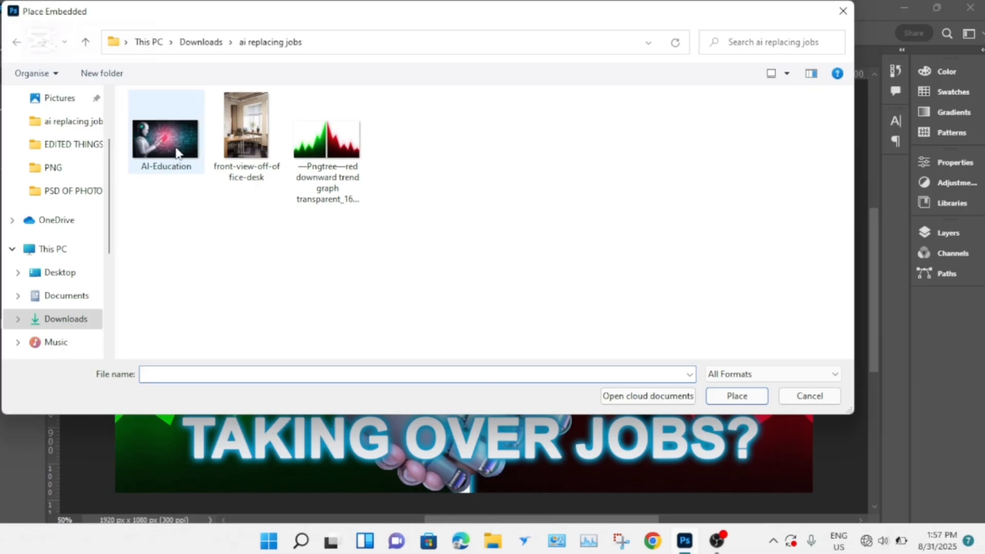
click(745, 398)
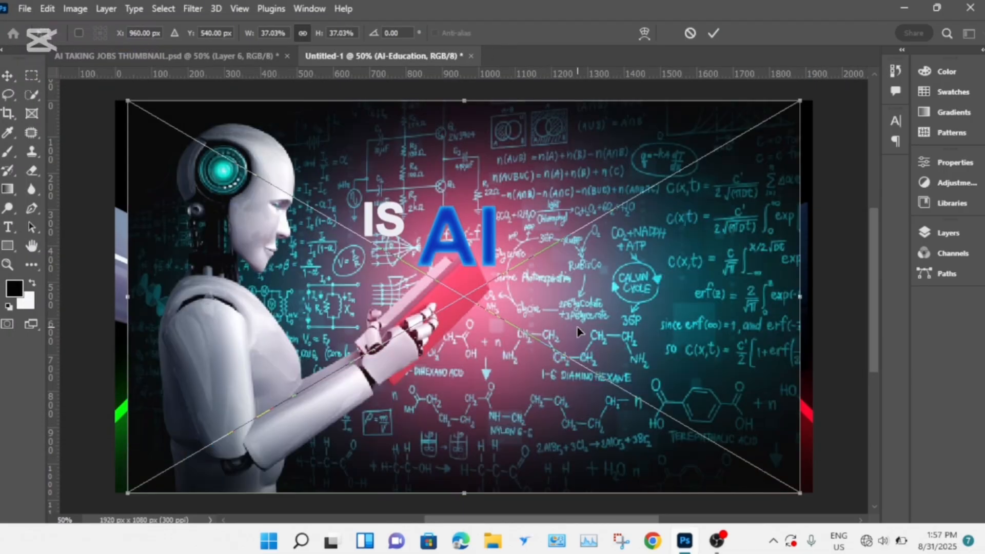
drag(578, 332, 488, 319)
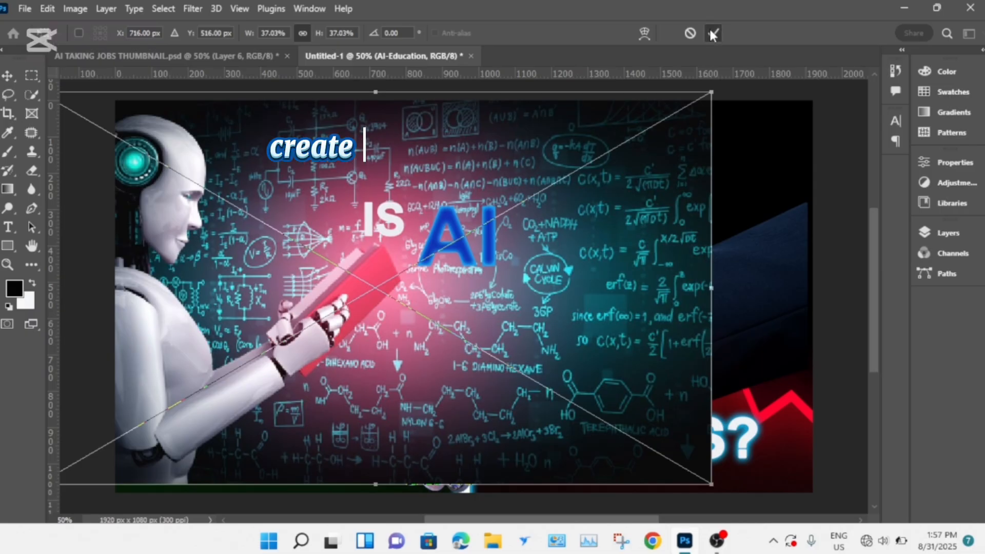
click(712, 34)
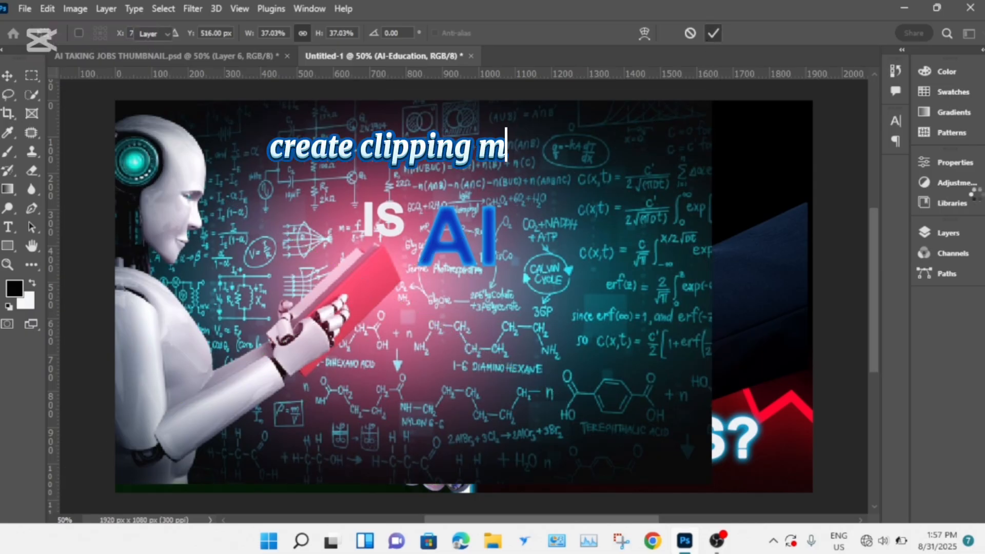
- Move the AI-Education layer down the layer stack to directly above Rectangle 1
click(938, 239)
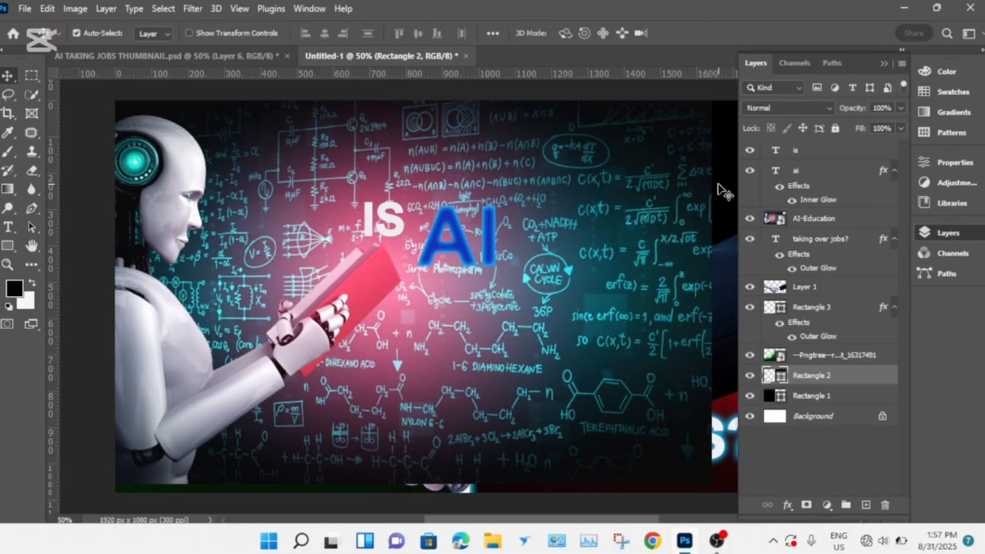
click(825, 399)
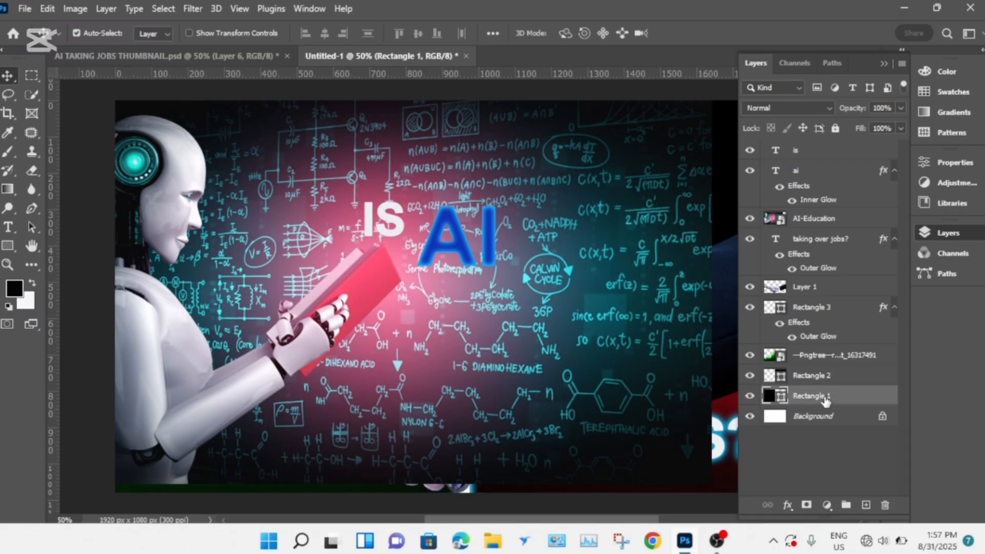
drag(812, 220, 825, 390)
- Clip the AI-Education image to Rectangle 1 and group the two layers
shift+click(827, 399)
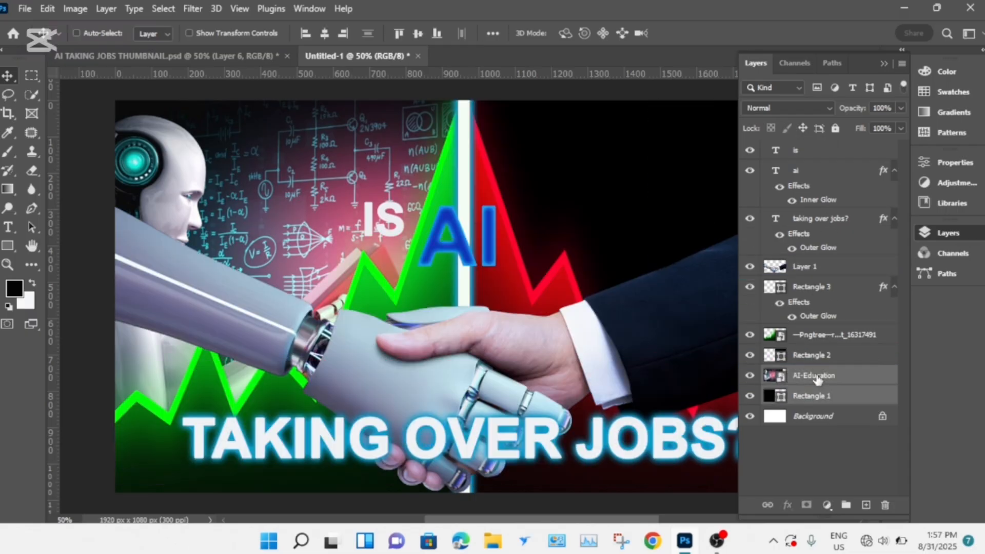
click(819, 391)
shift+click(813, 380)
alt+click(815, 382)
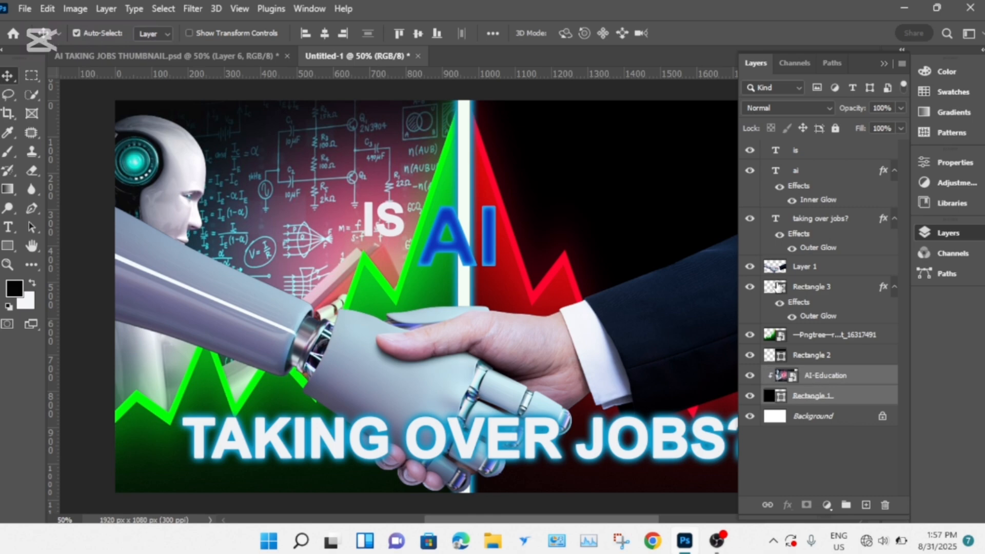
key(ctrl+g)
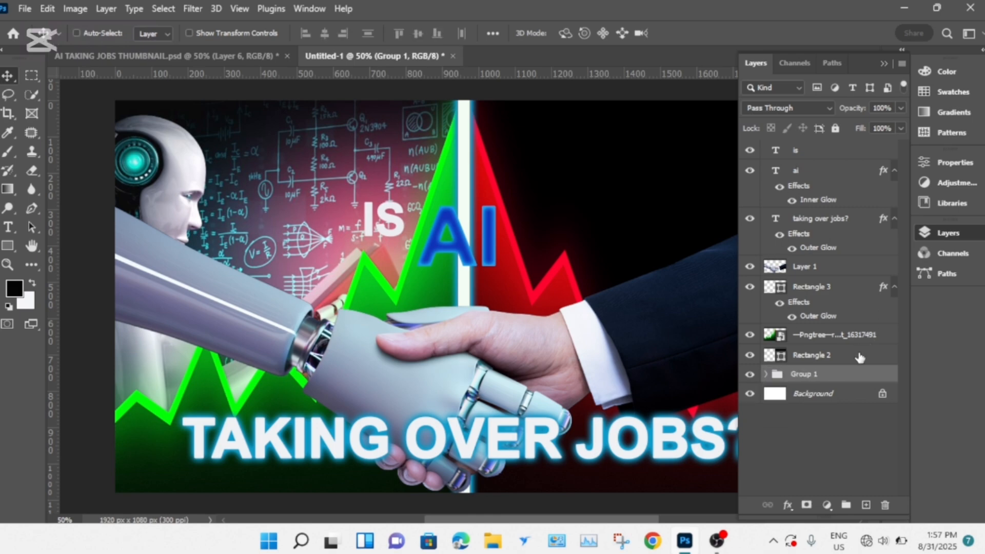
- Place the front-view-off-office-desk image as an embedded object directly above the Rectangle 2 layer
click(844, 359)
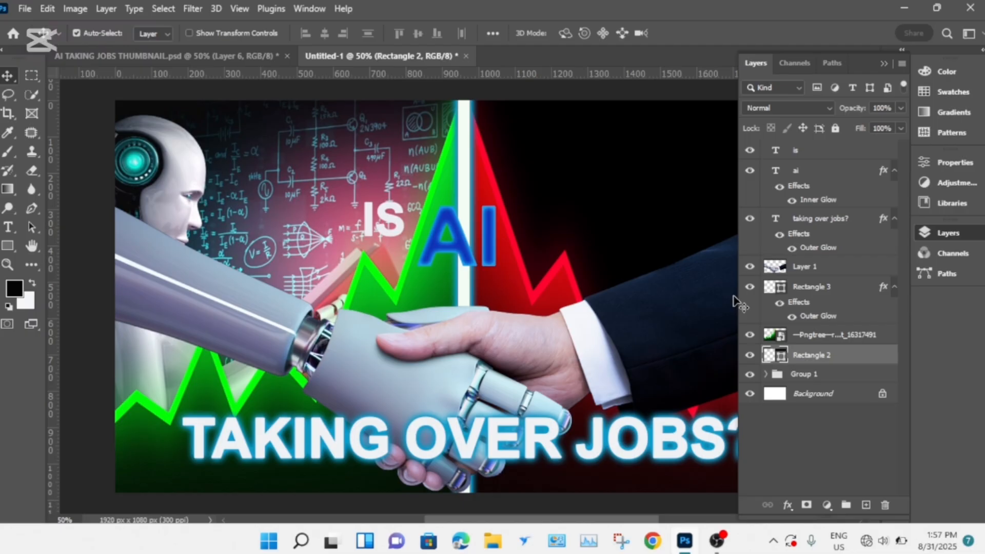
click(25, 9)
click(87, 311)
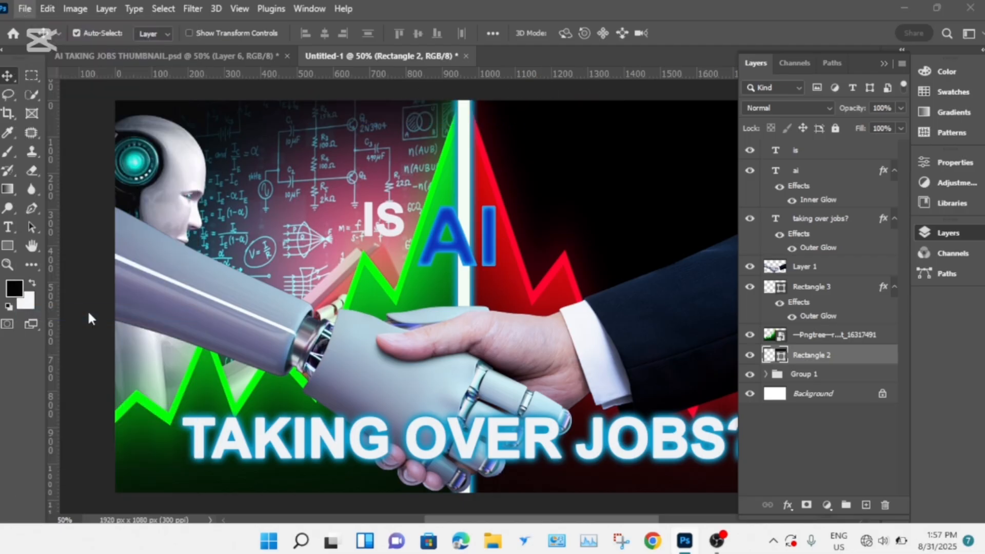
click(237, 149)
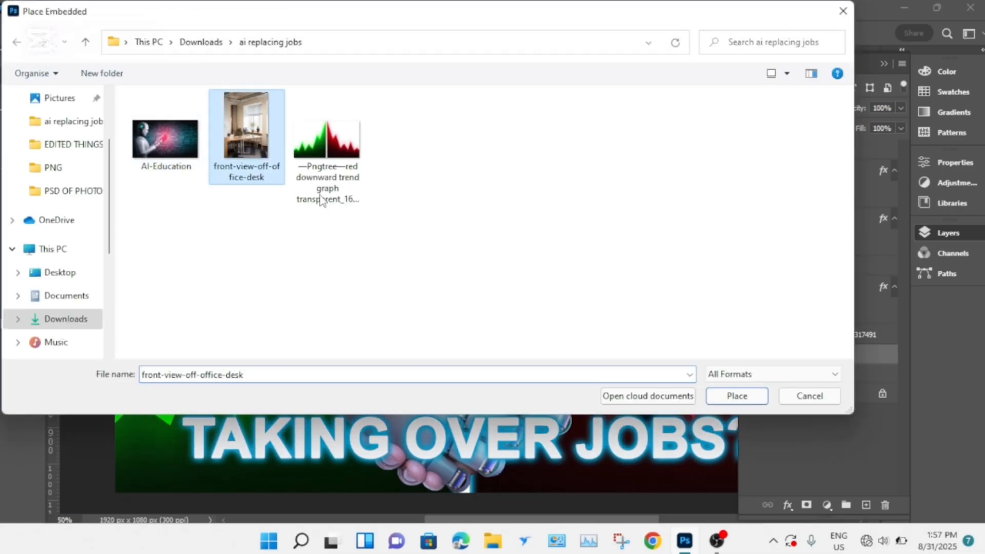
click(742, 400)
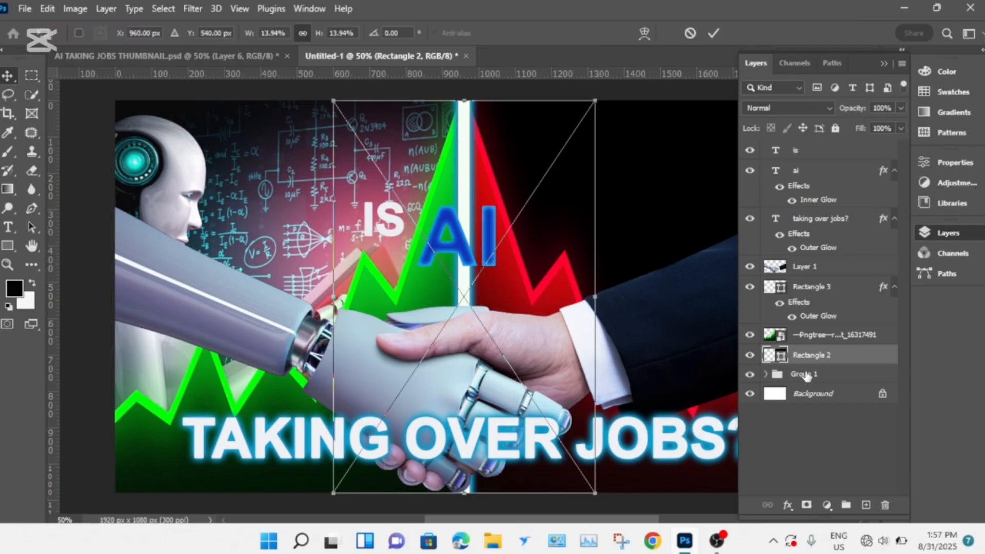
- Fit the office image over the right half of the canvas at 18.27% scale and shift it up to show the desk
drag(550, 221, 691, 208)
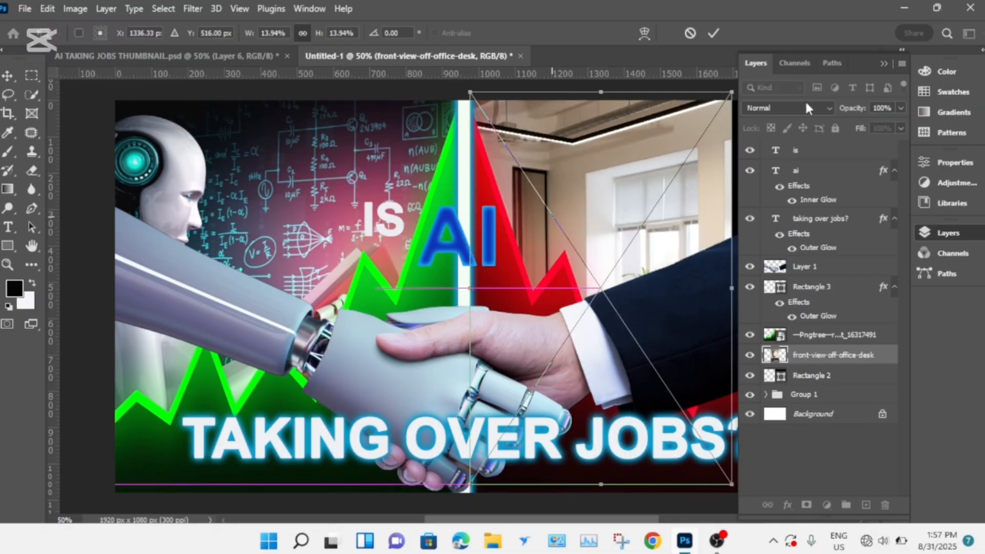
click(883, 63)
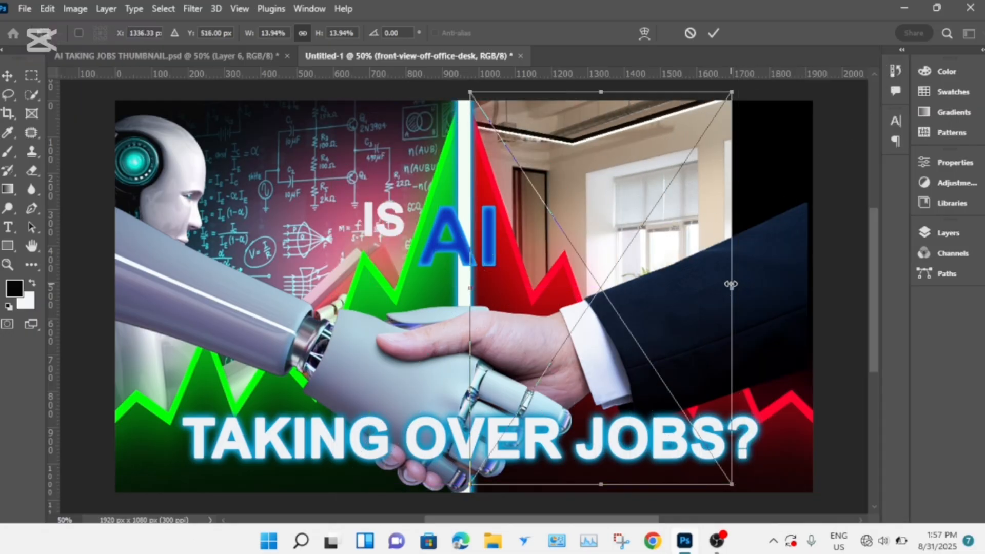
drag(733, 287, 818, 288)
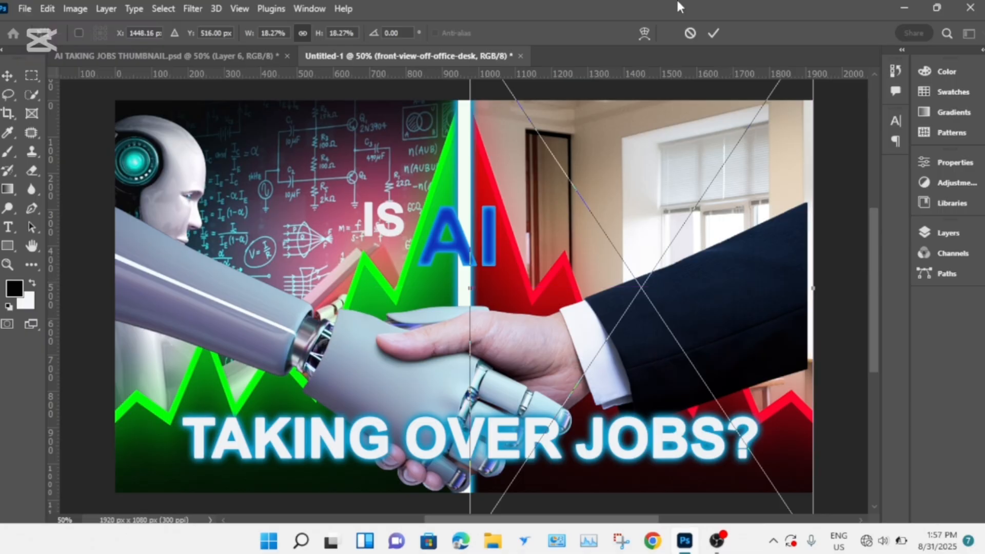
click(713, 33)
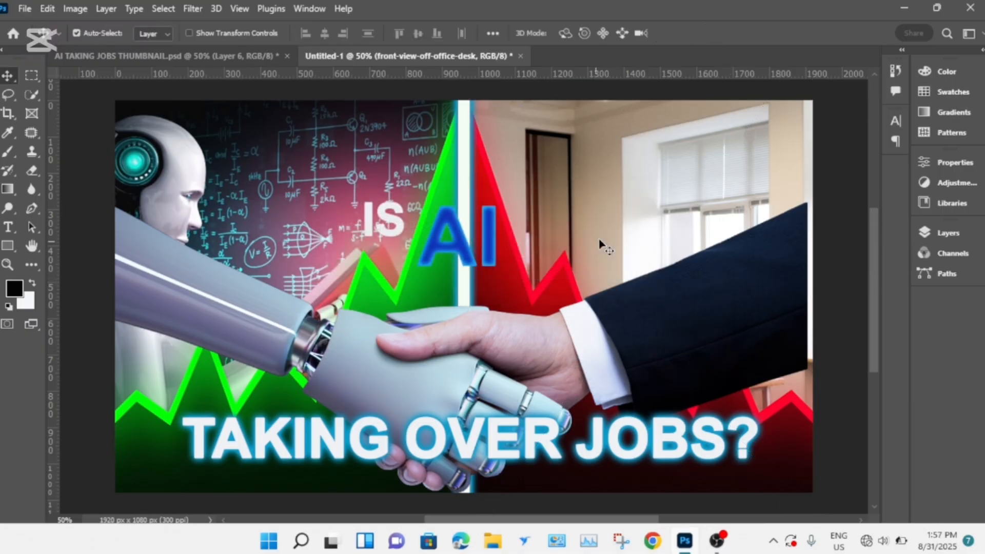
drag(658, 210, 660, 88)
- Group the front-view-off-office-desk layer together with Rectangle 2
click(939, 232)
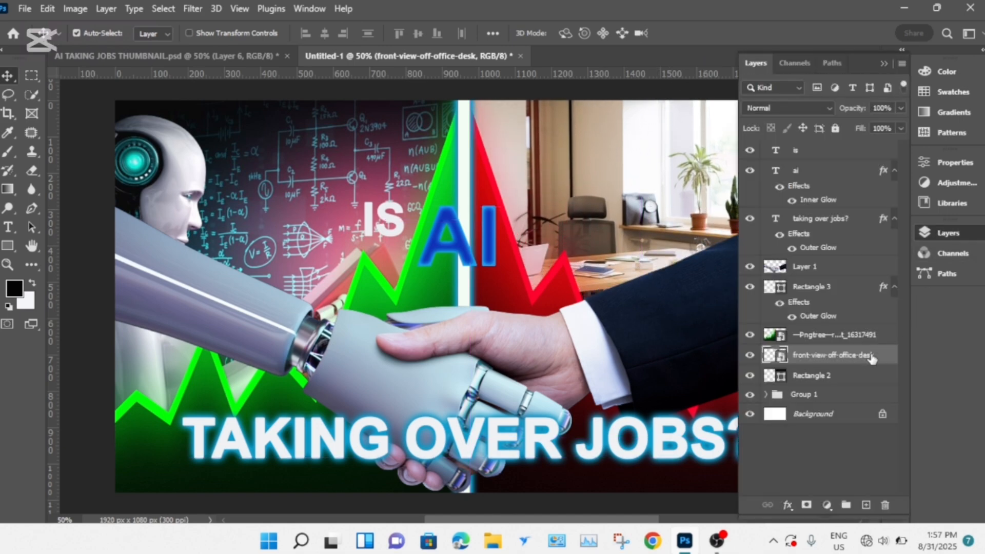
ctrl+click(856, 375)
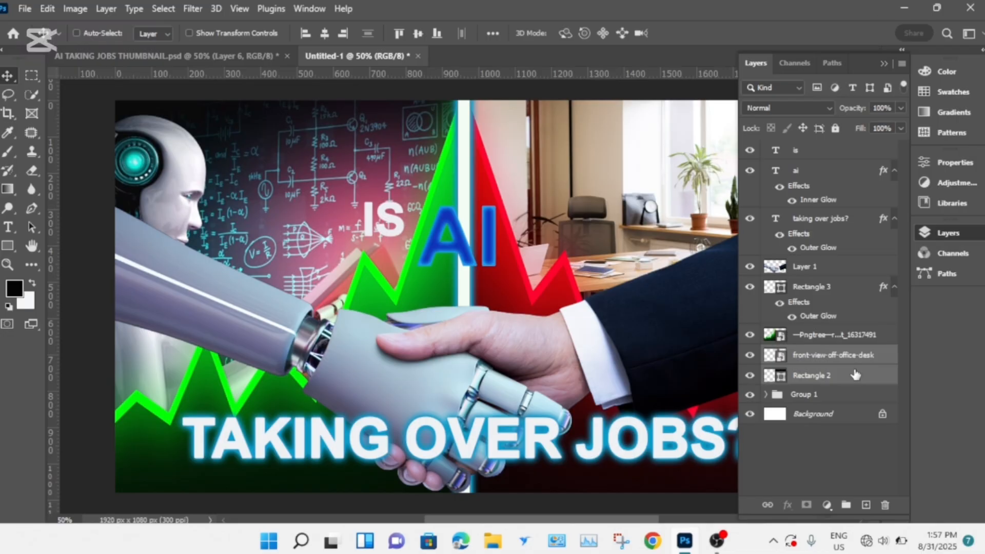
drag(856, 376, 854, 361)
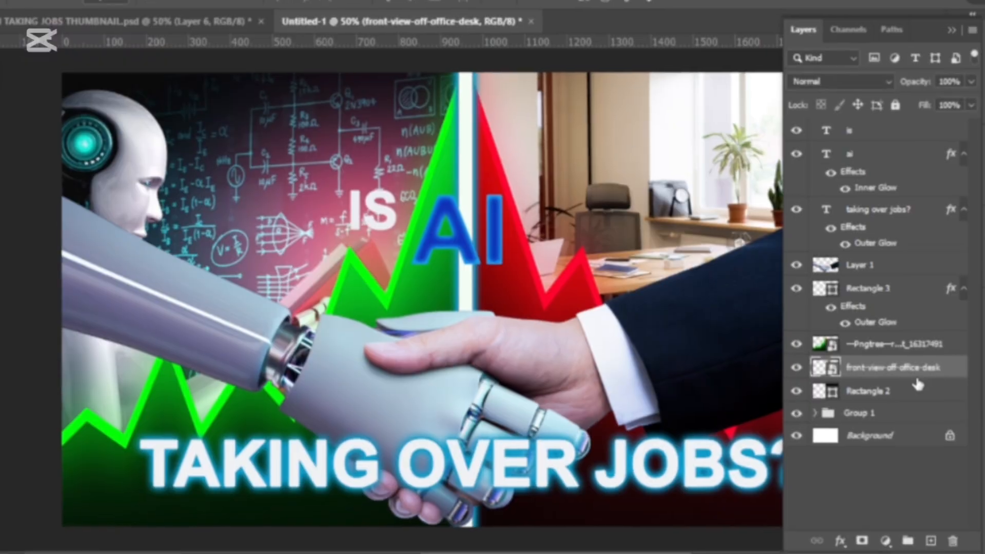
alt+click(854, 365)
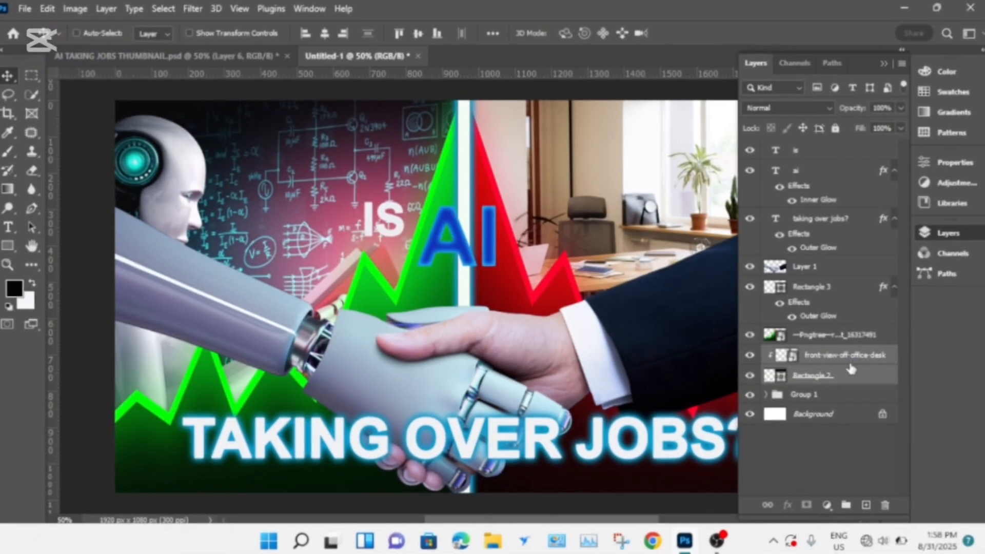
key(ctrl+g)
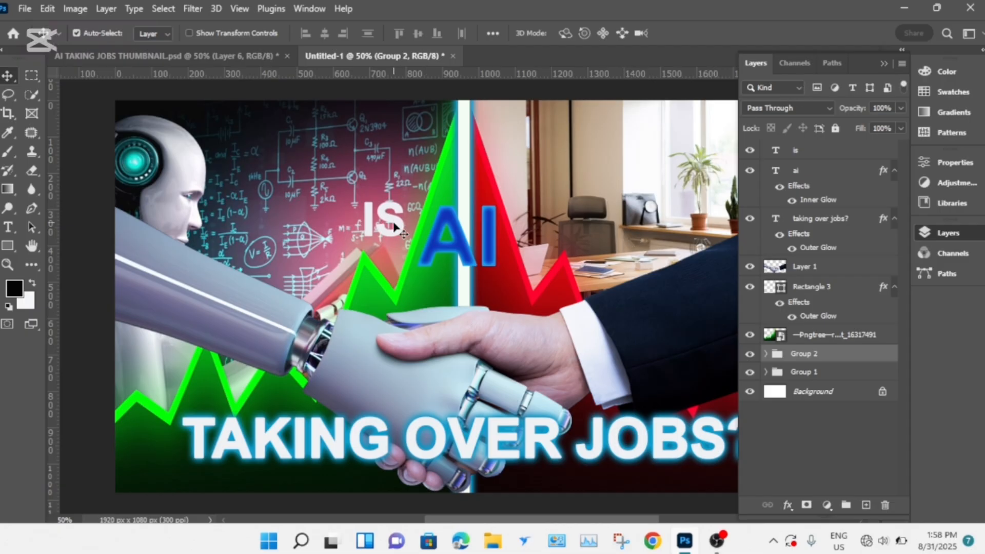
- Nudge the "IS" text closer to "AI" and set the AI-Education layer's opacity to 86%
mouse_move(395, 228)
mouse_down()
mouse_move(419, 208)
mouse_move(405, 227)
mouse_up()
click(298, 198)
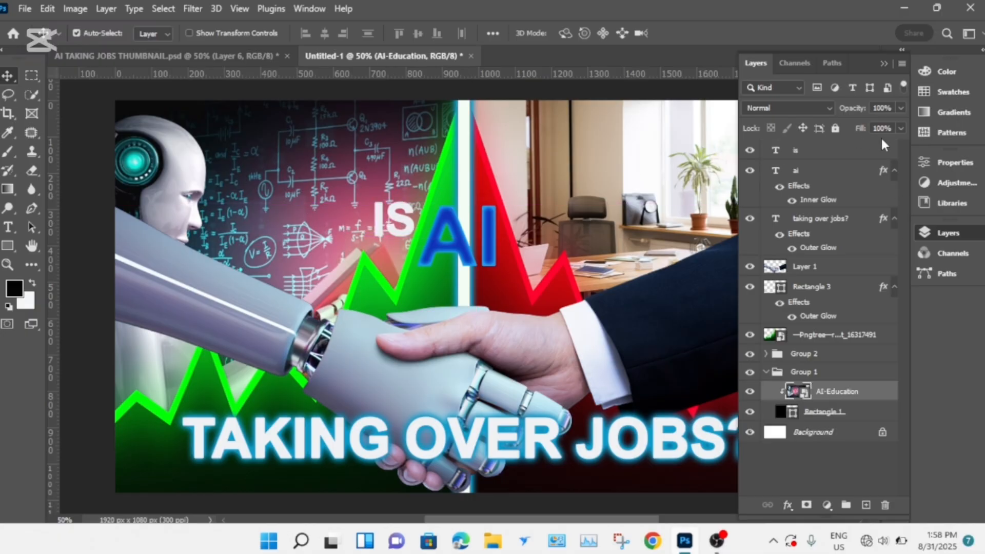
click(897, 109)
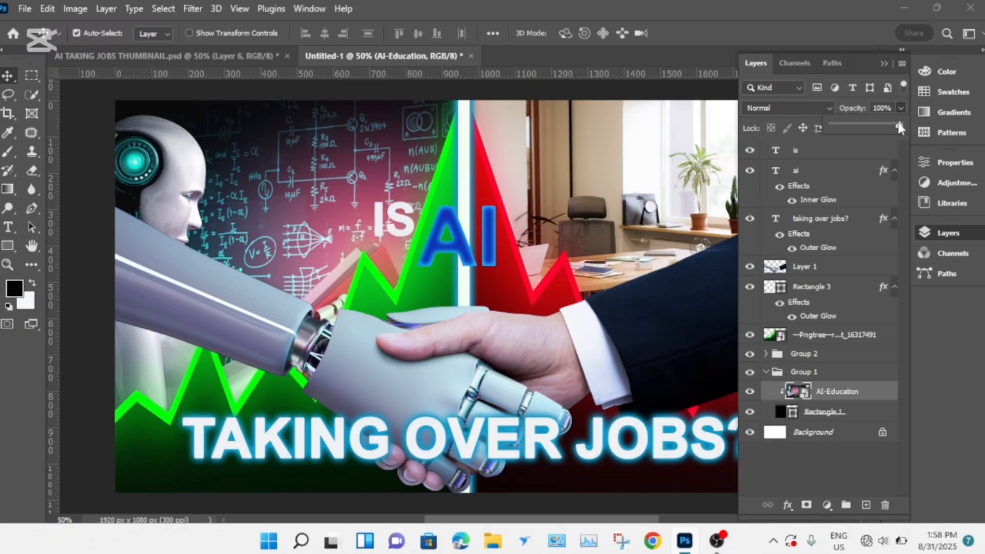
drag(901, 125, 891, 126)
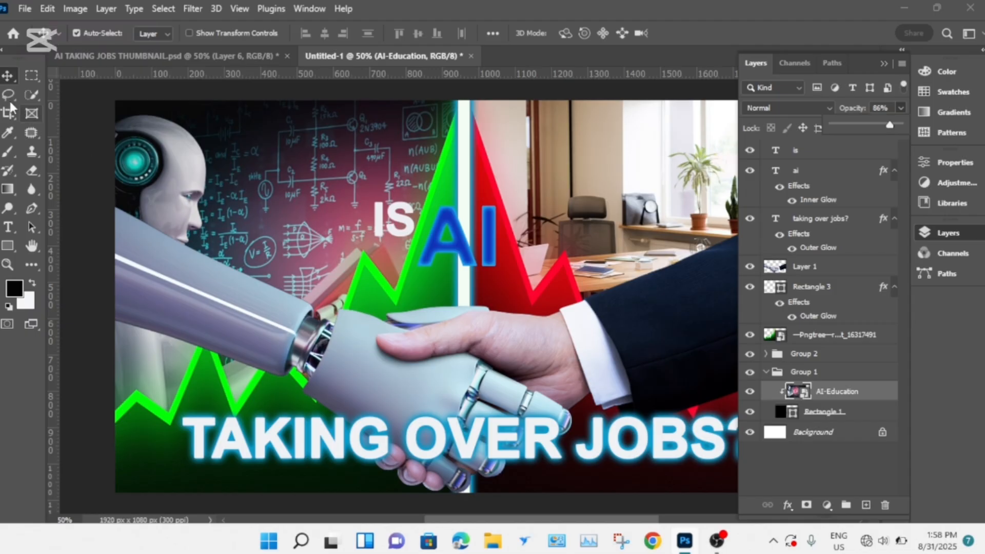
click(7, 79)
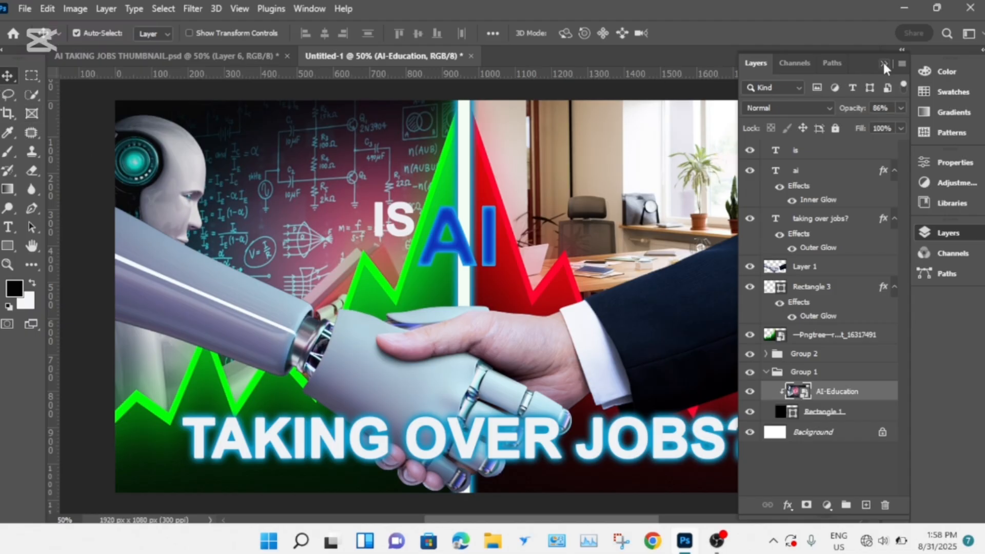
- Scale the handshake image on Layer 1 to 100.73% so the suit sleeve reaches the canvas's right edge
scroll(815, 170, up, 1)
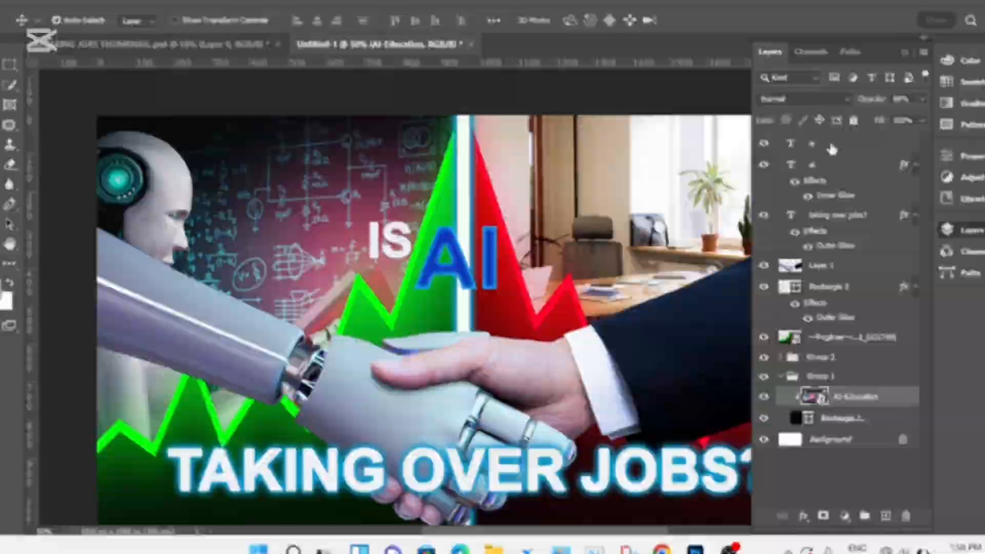
click(815, 154)
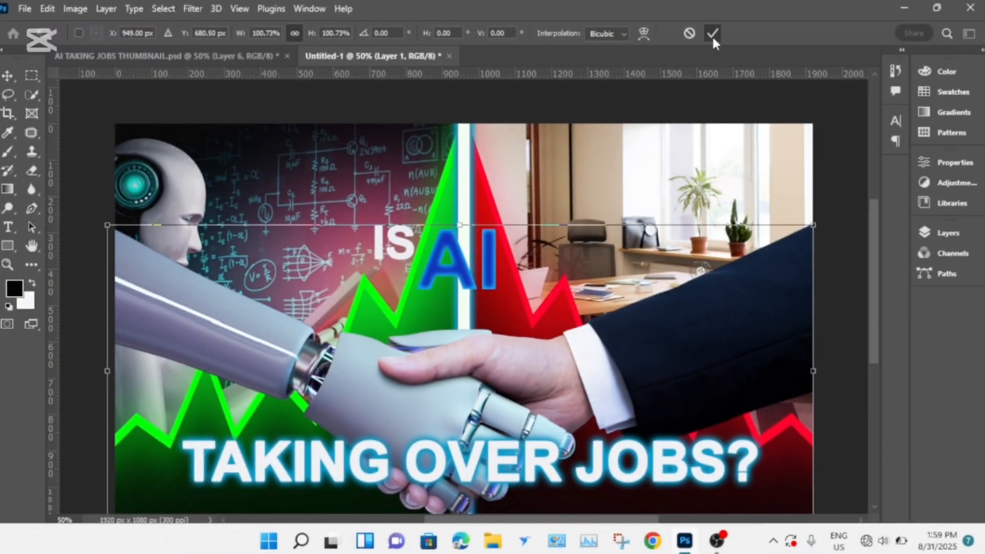
click(713, 34)
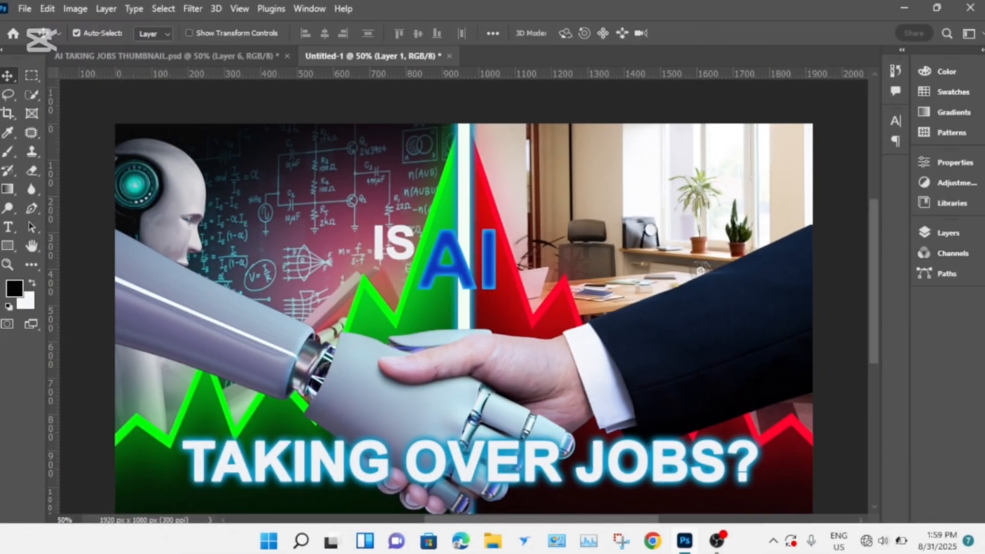
- Create a merged copy of all visible layers above the "IS" text layer
click(934, 231)
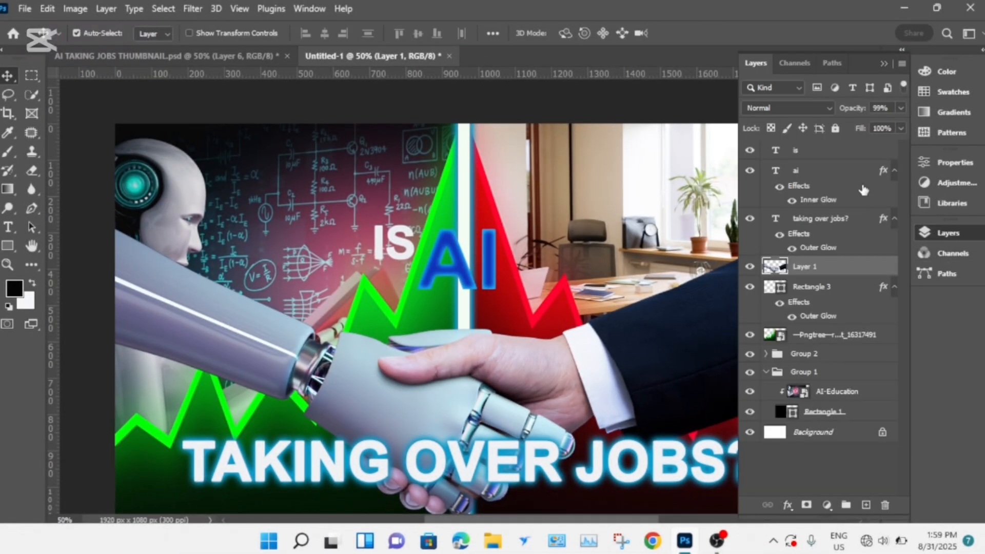
click(839, 150)
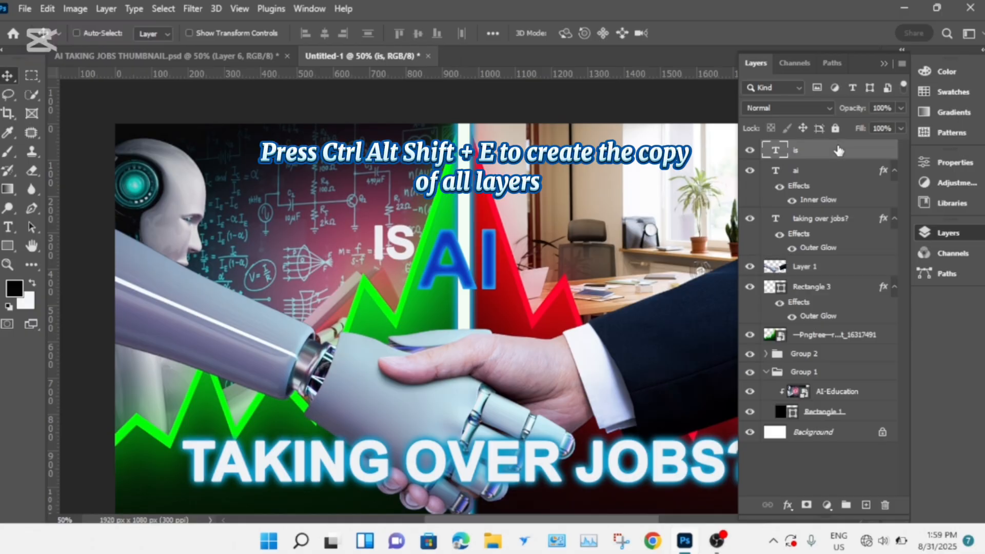
key(ctrl+alt+shift+e)
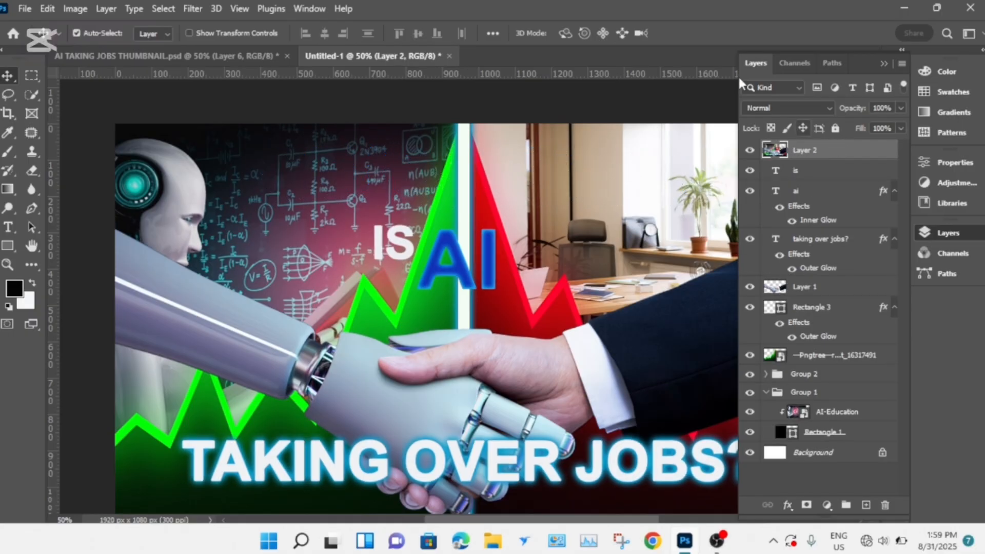
- Apply the Camera Raw Filter to Layer 2 with Exposure -0.70, Contrast +26, Highlights -15, Shadows +51, Whites -36 and Blacks +44
click(217, 9)
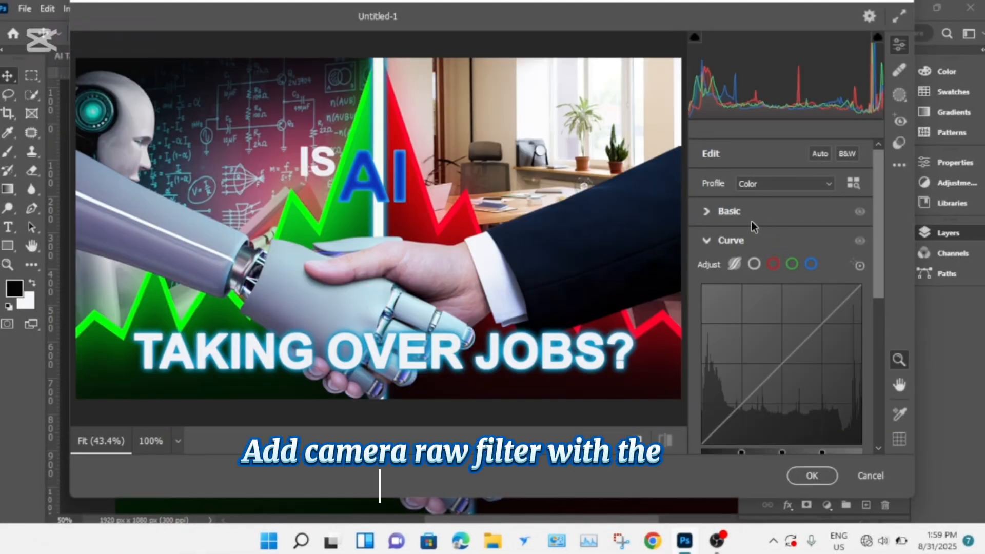
click(708, 214)
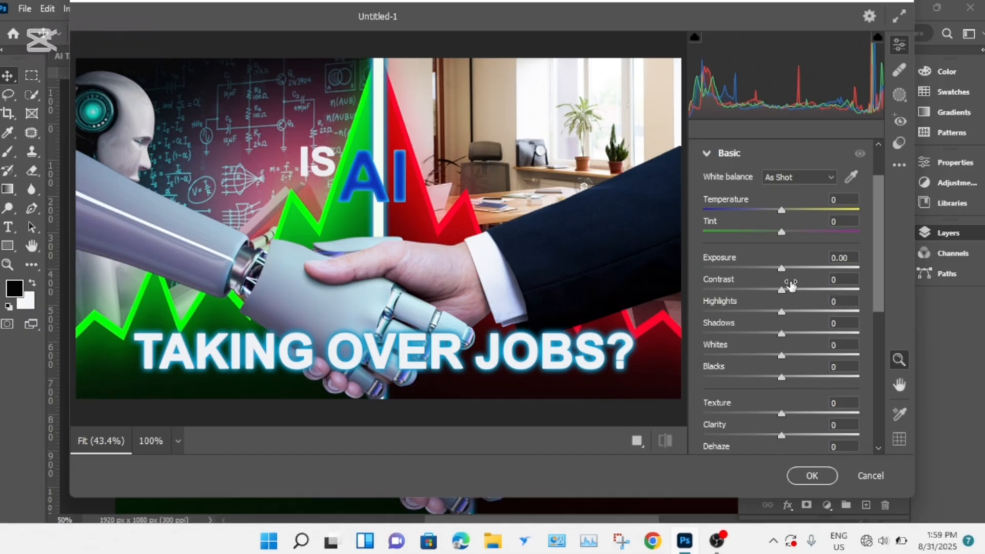
drag(789, 271, 823, 339)
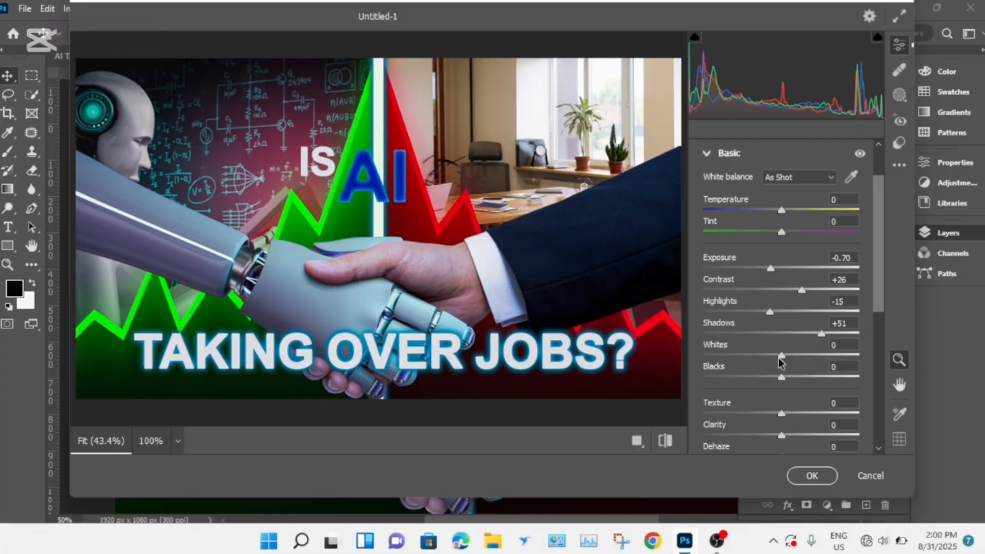
drag(781, 357, 753, 356)
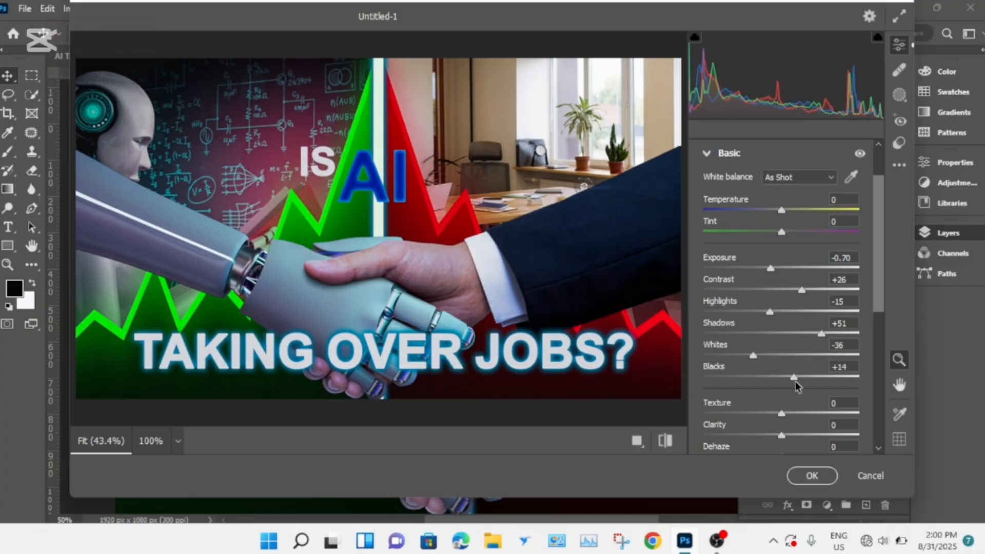
drag(796, 382, 816, 381)
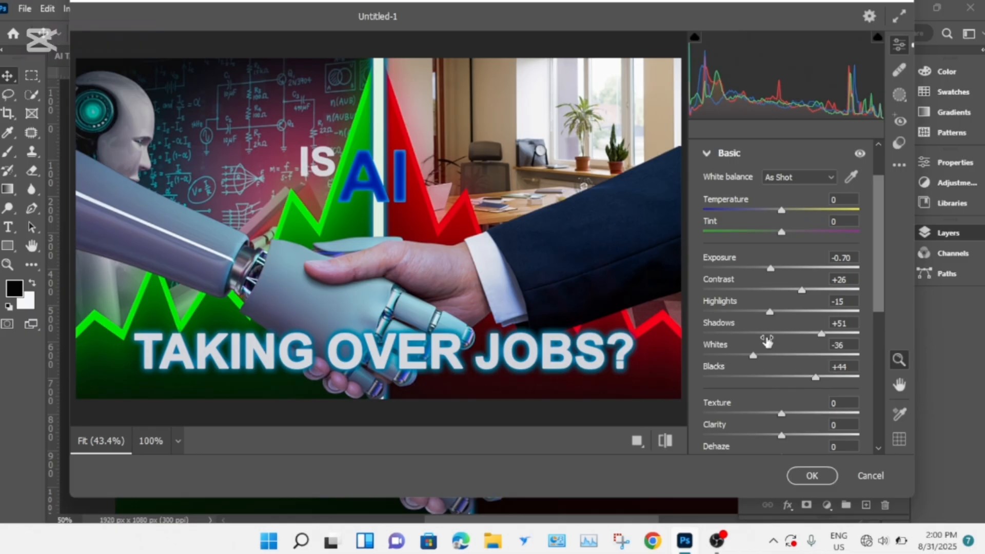
- Set Texture to +37, Clarity to +16 and Dehaze to +37, and commit the Camera Raw grading to the merged thumbnail layer
scroll(770, 339, down, 2)
scroll(768, 331, down, 2)
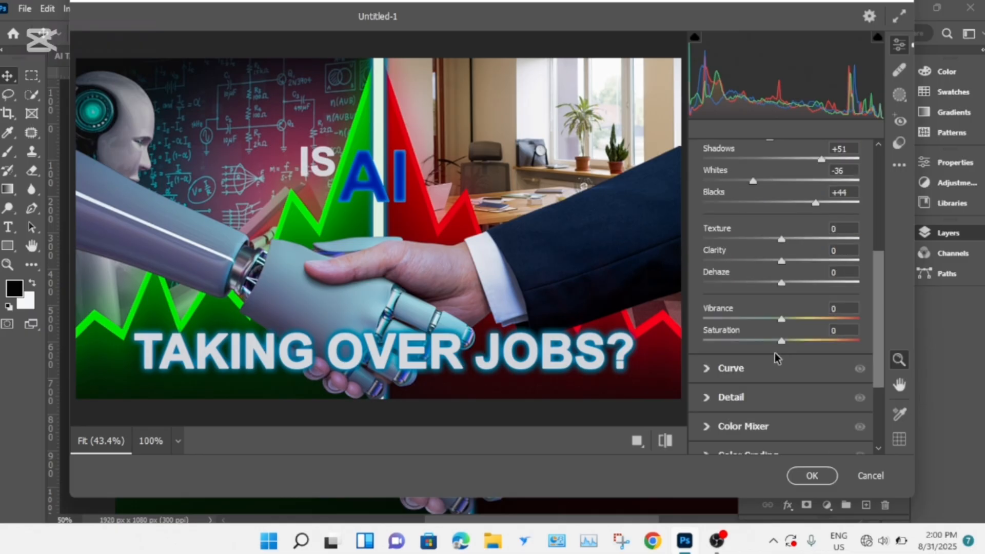
drag(781, 238, 820, 245)
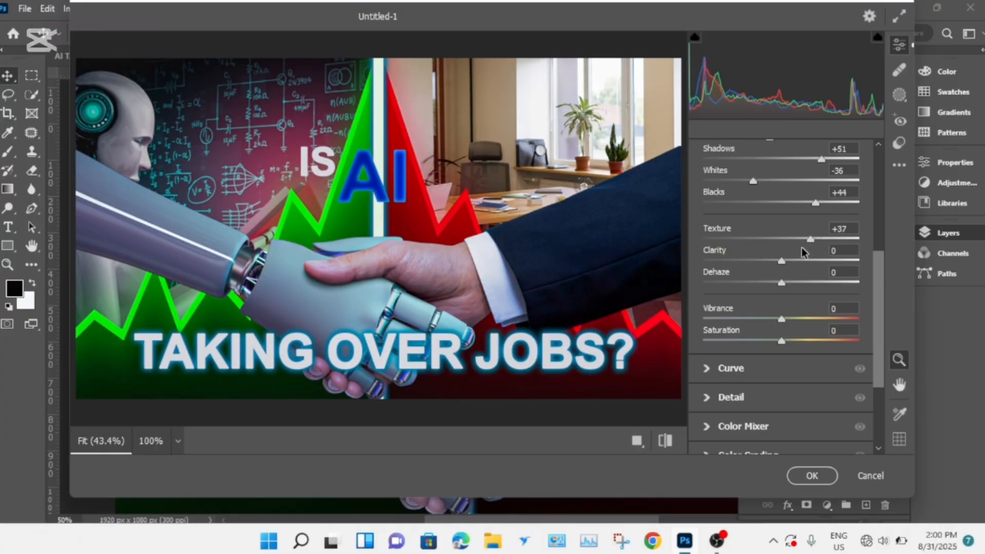
click(793, 260)
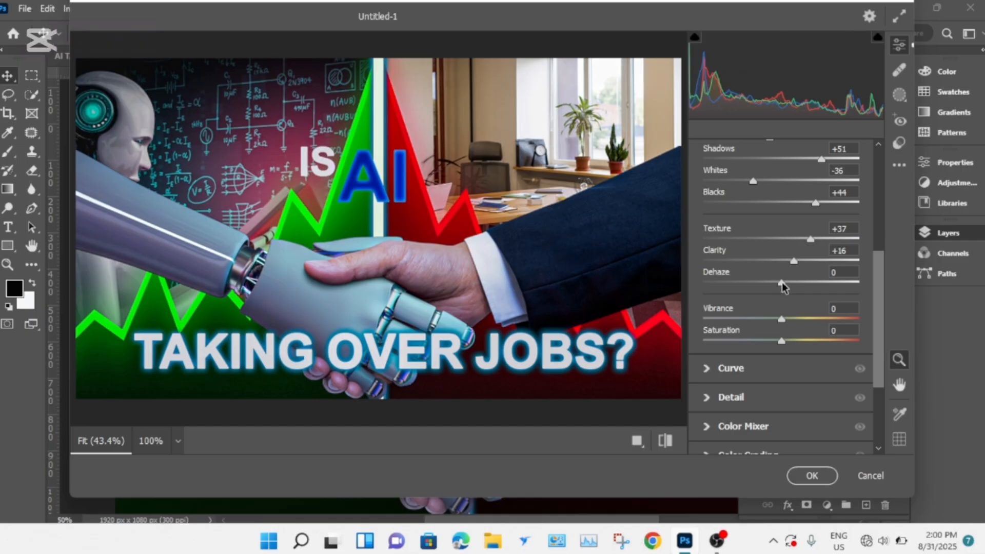
drag(791, 286, 814, 290)
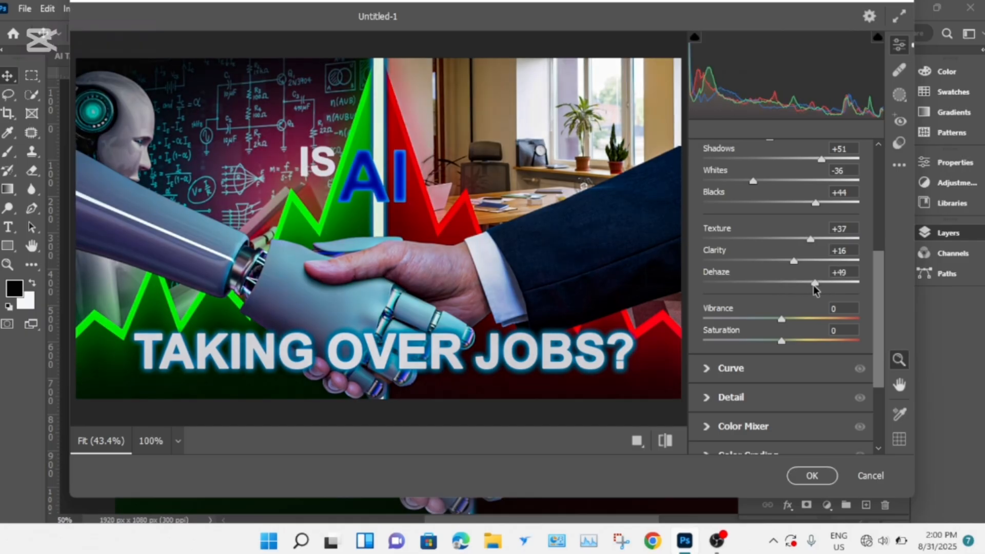
click(810, 477)
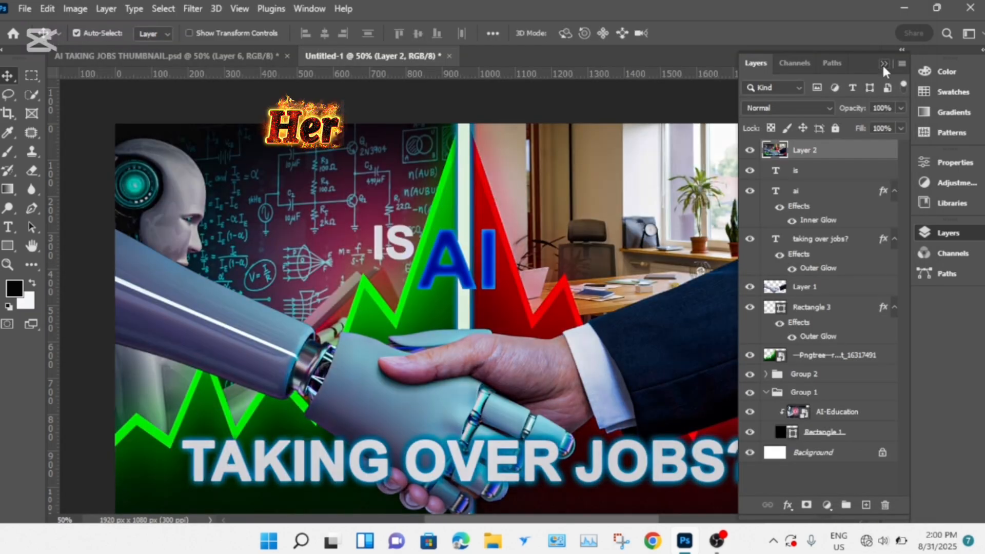
click(883, 65)
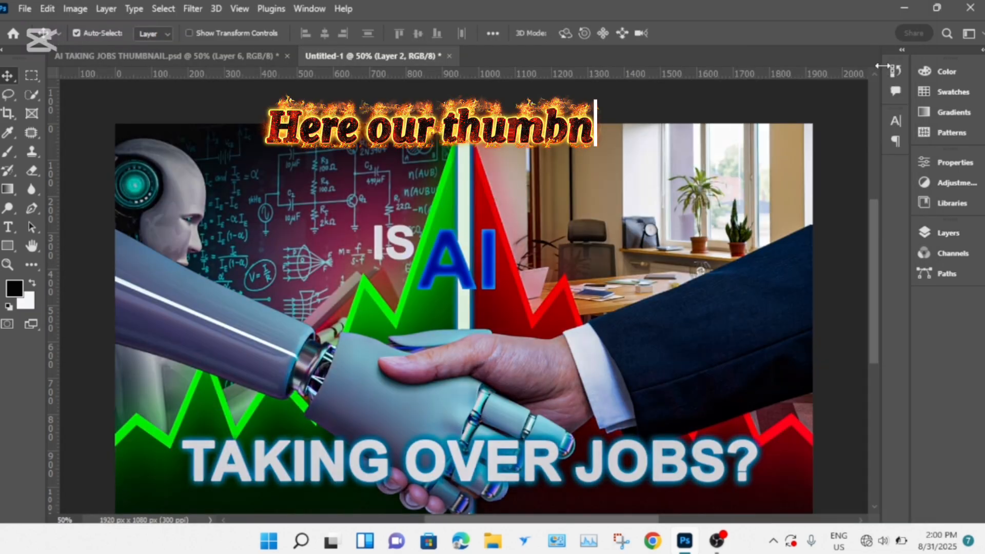